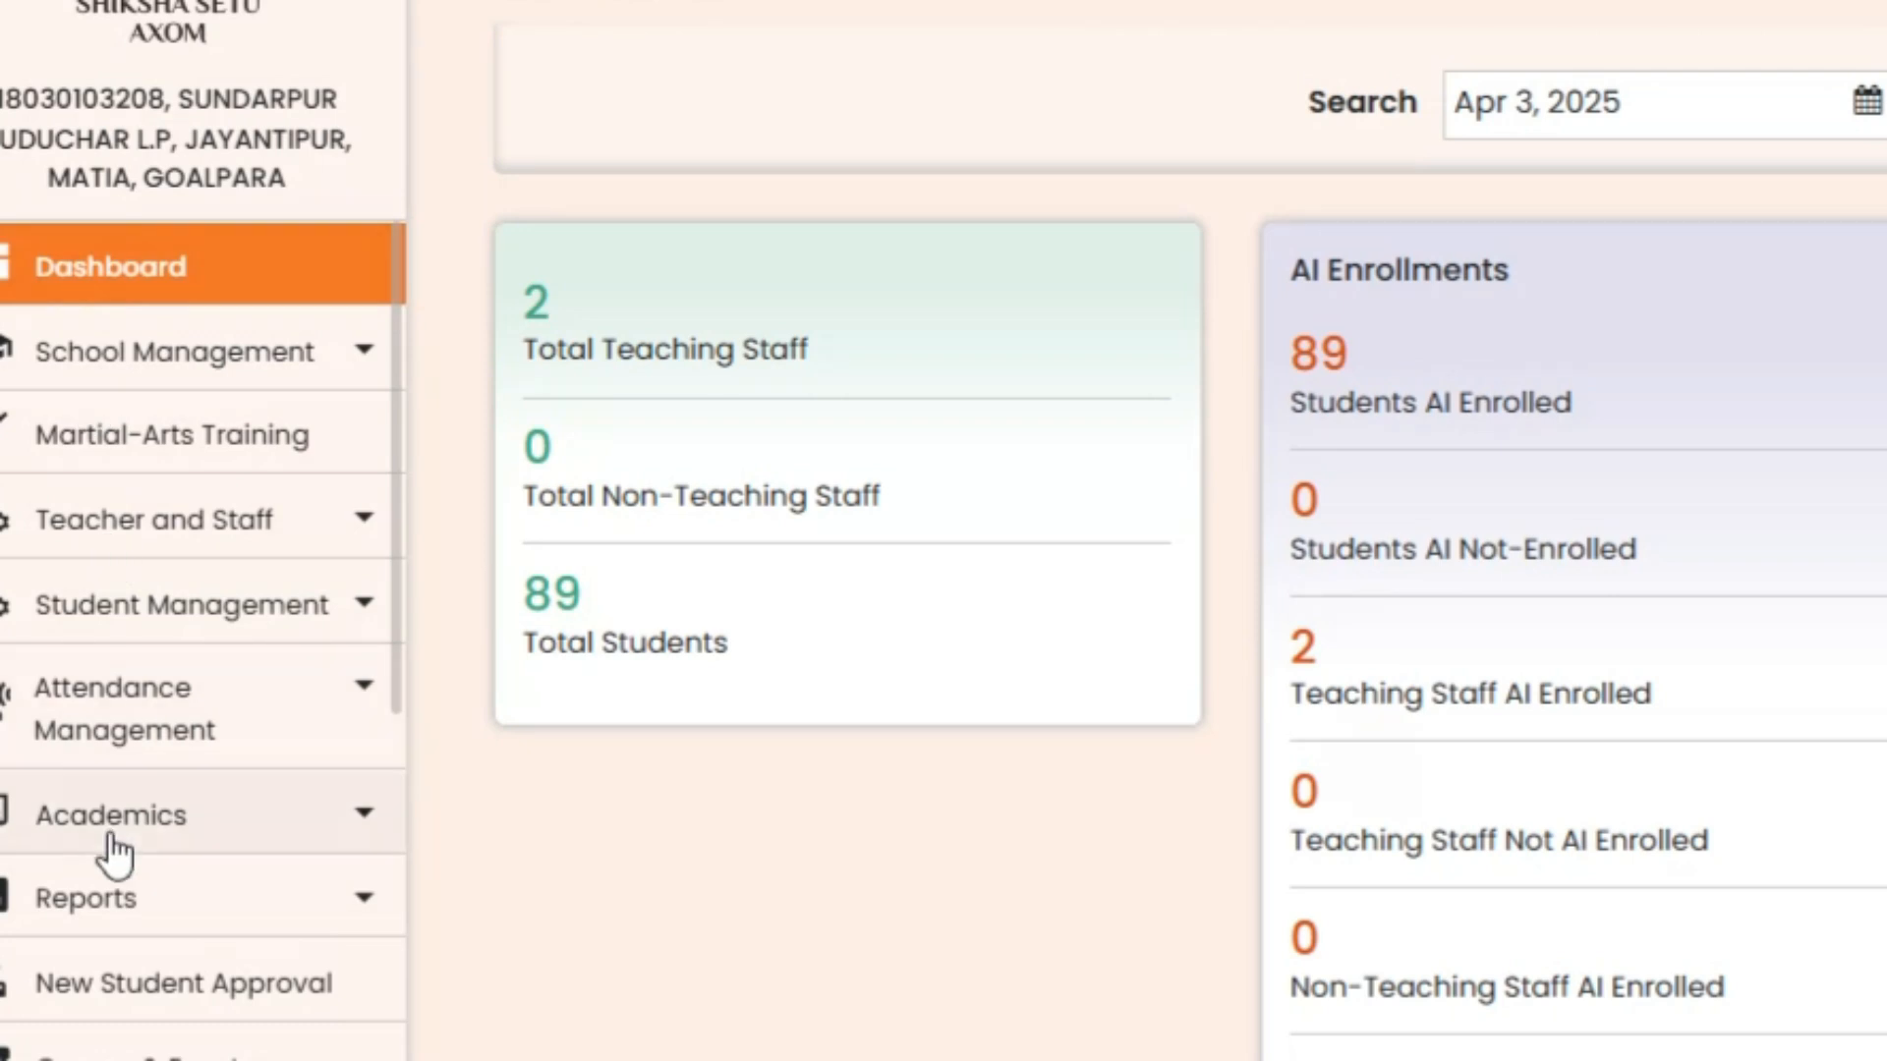
Open the Promotion or Repeater page and view the student list of Class-V Section A
left_click(175, 621)
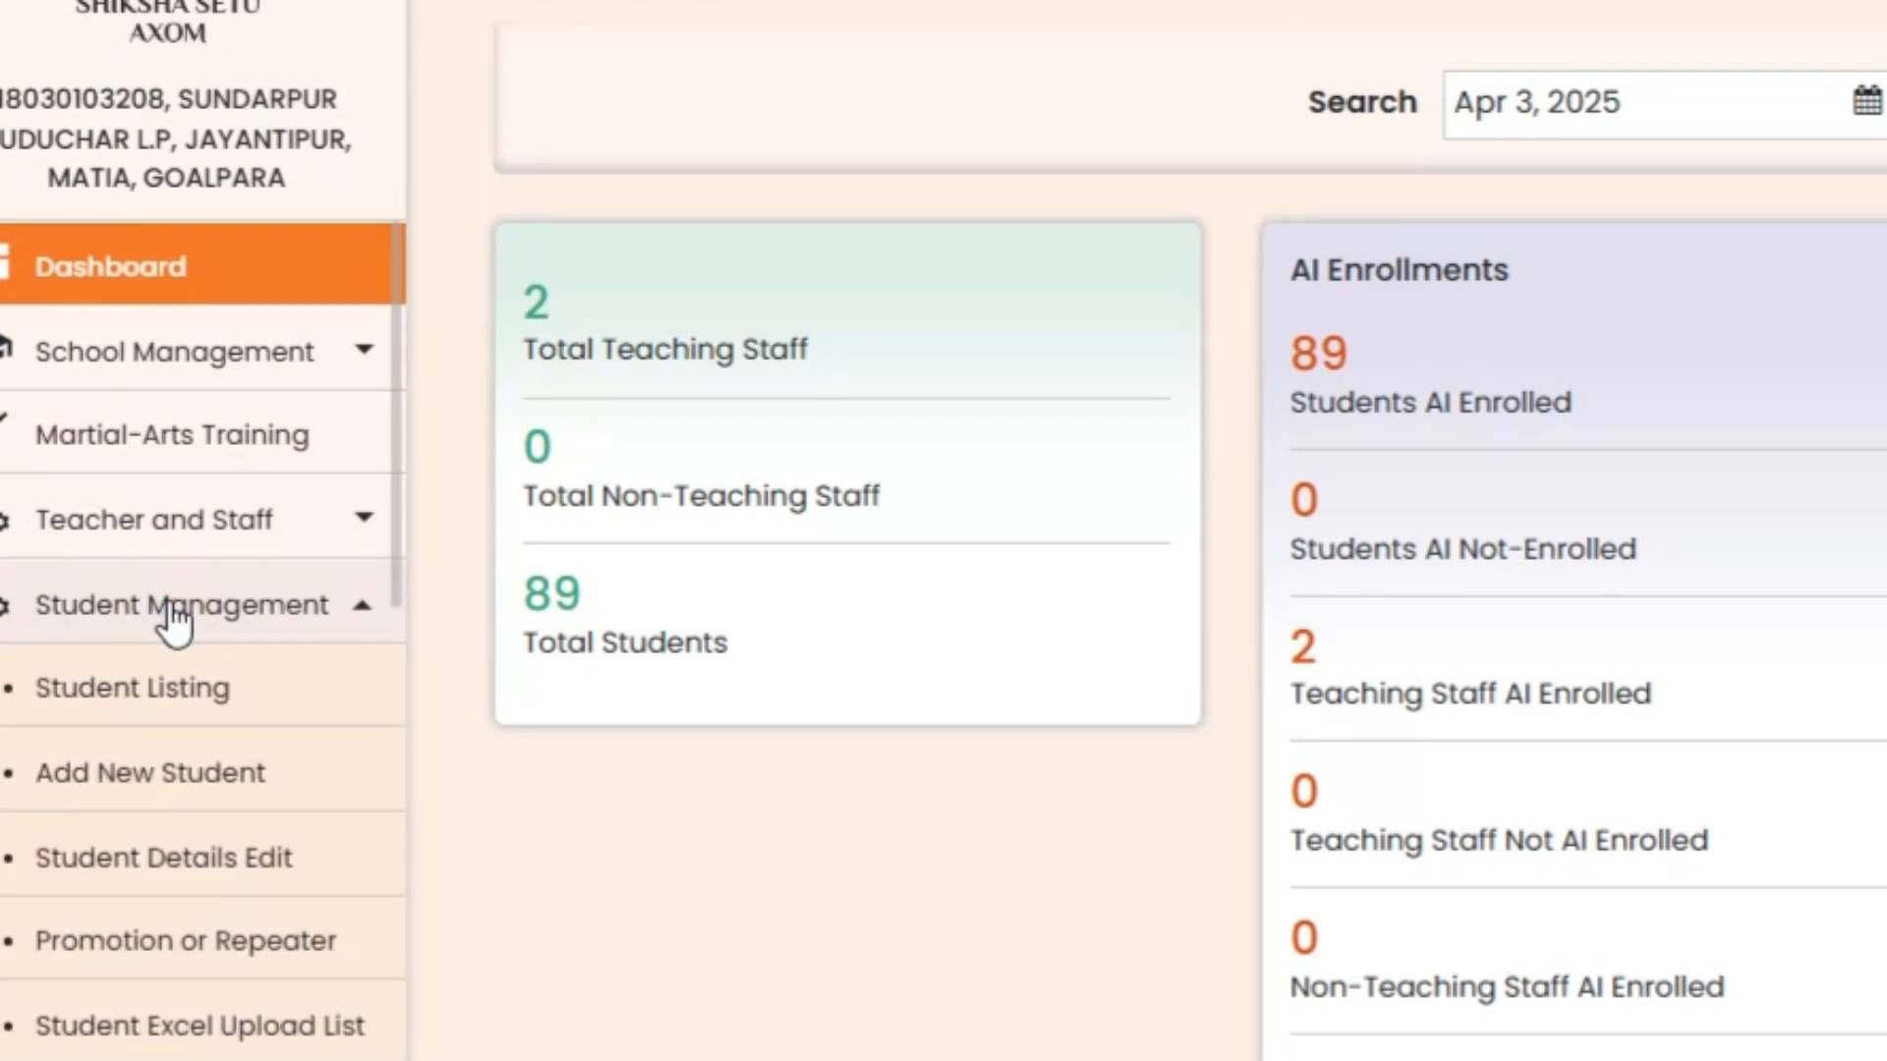
left_click(154, 942)
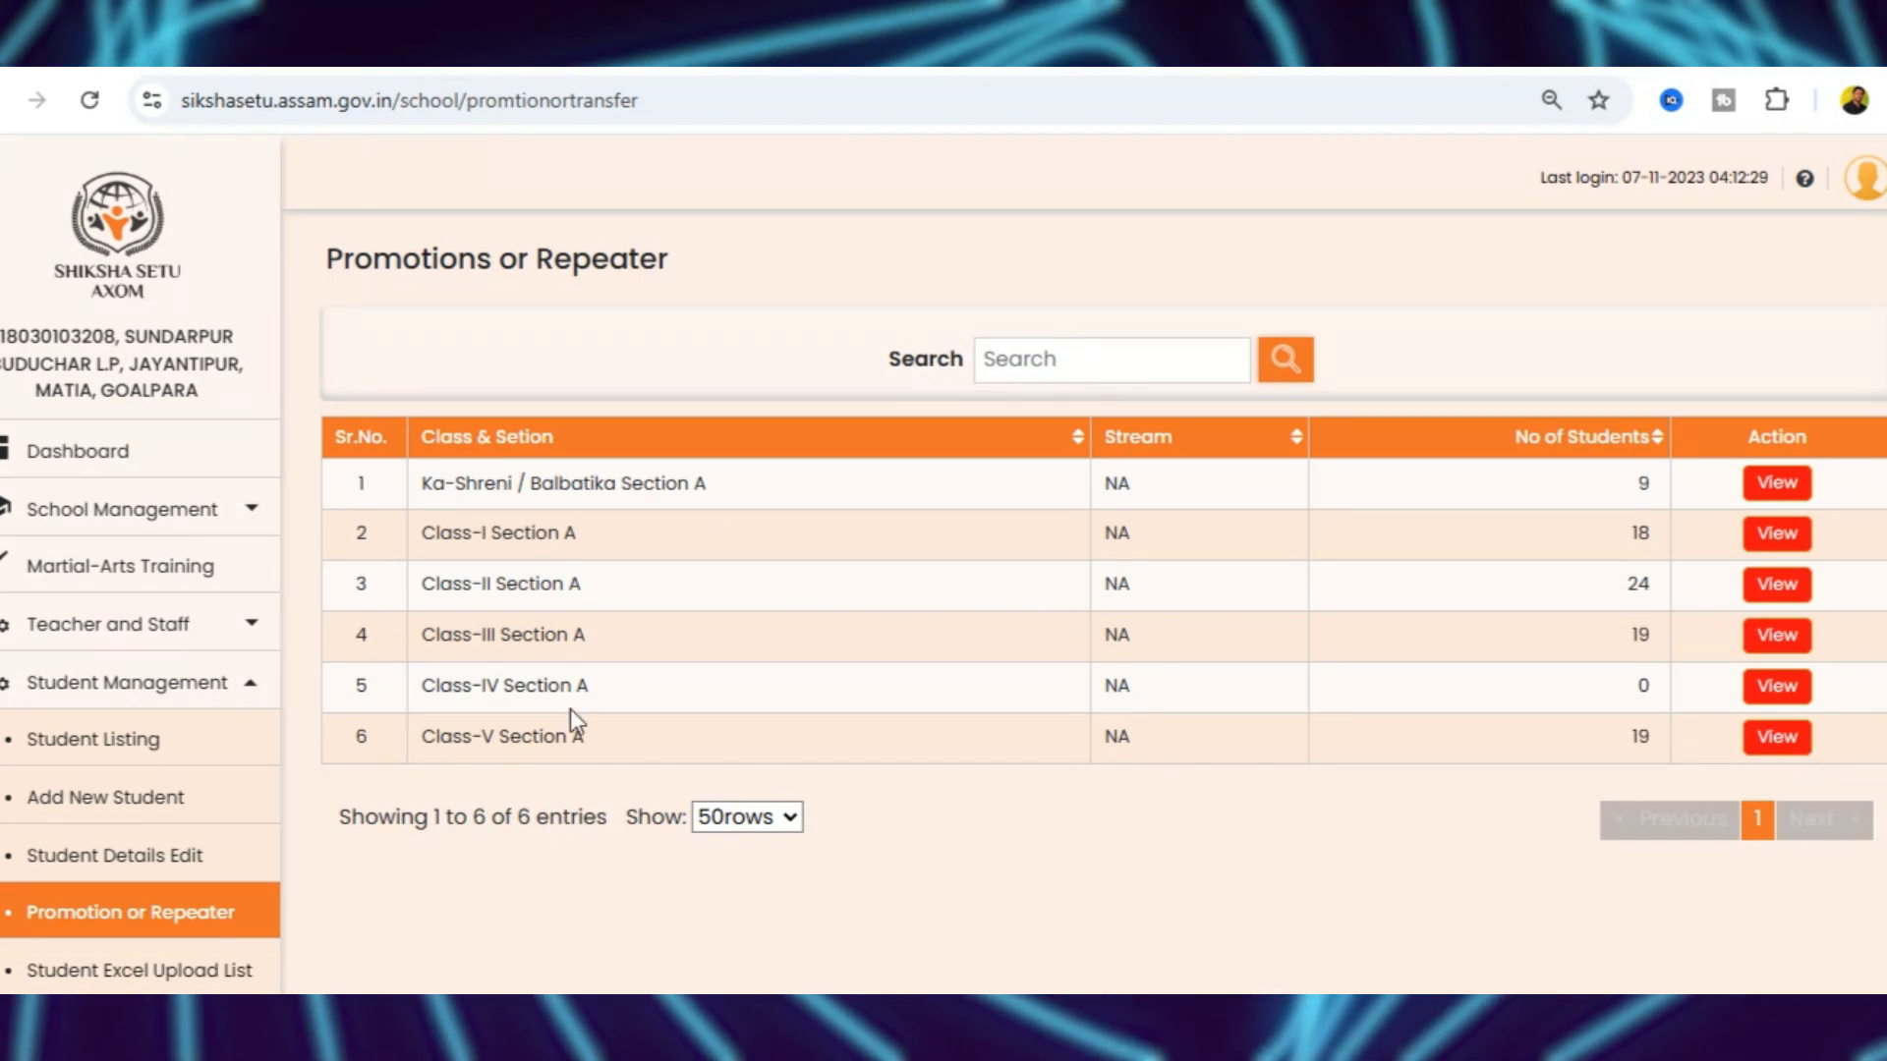
left_click(1778, 738)
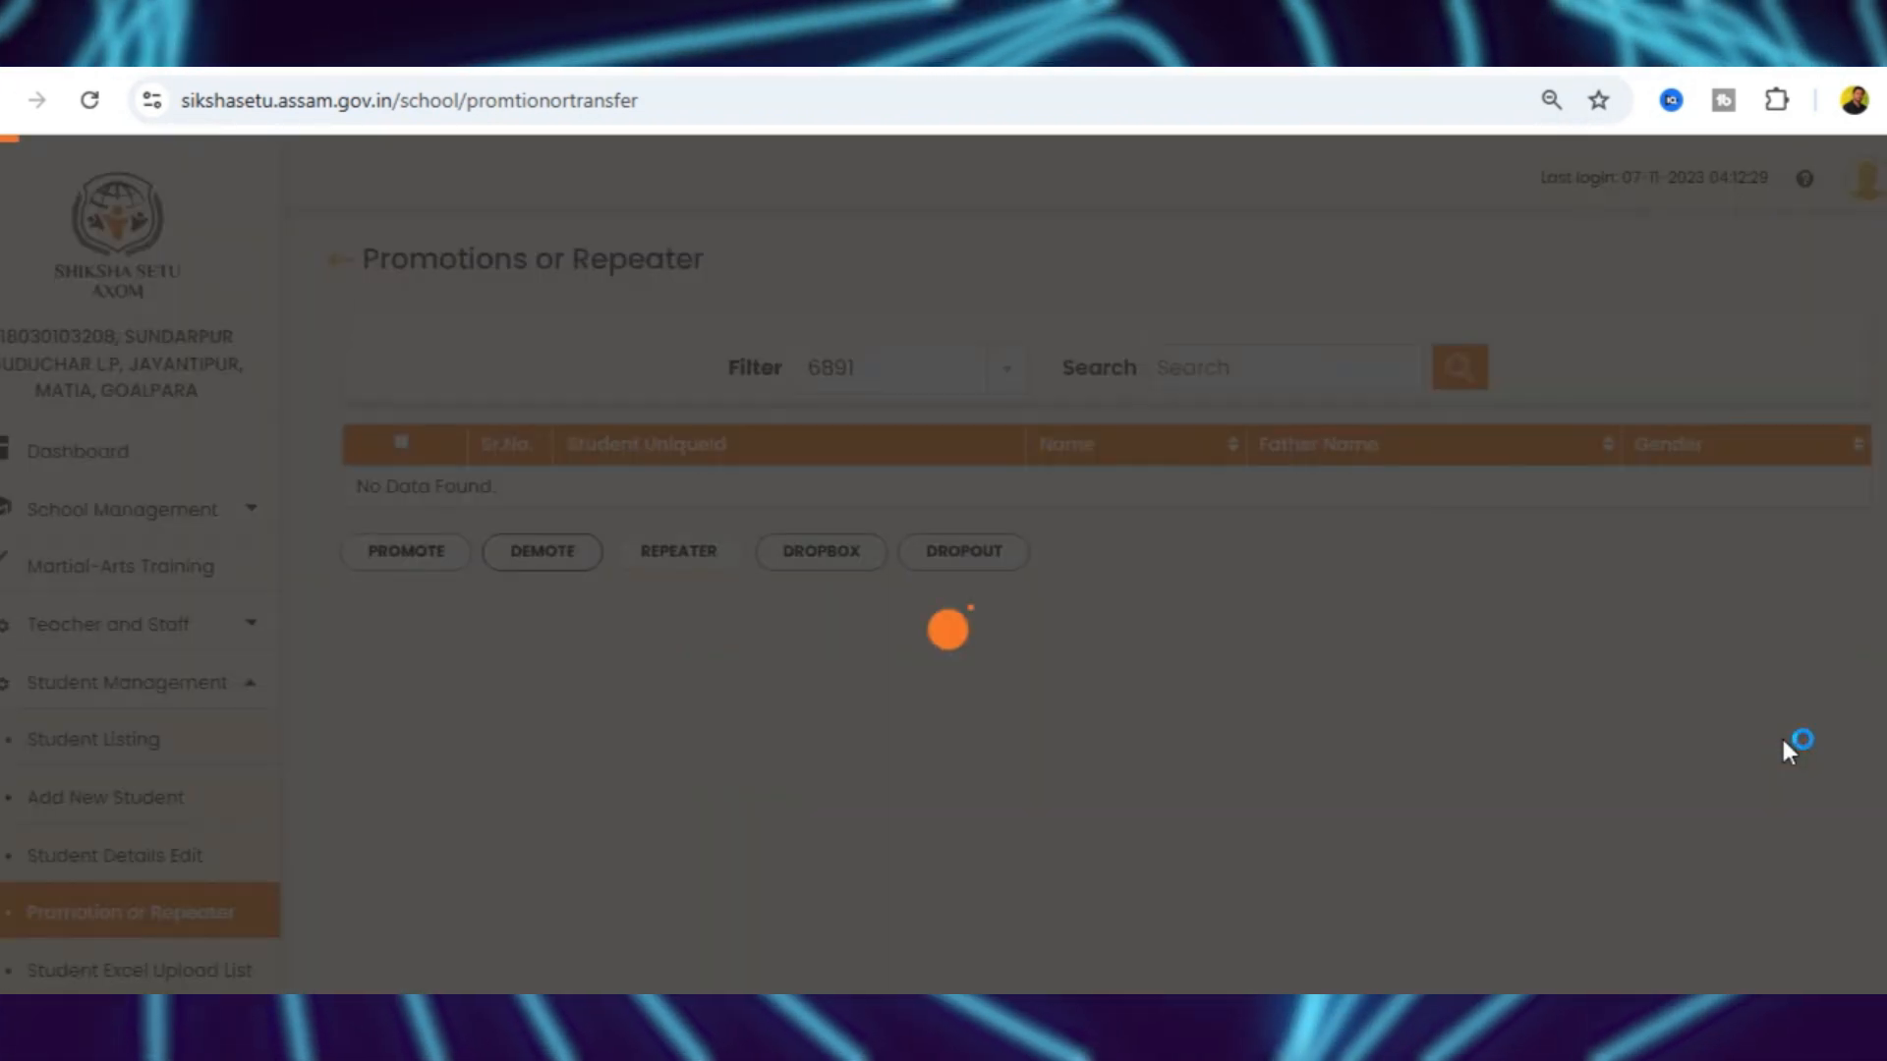
scroll(812, 604, "down", 5)
scroll(429, 609, "up", 5)
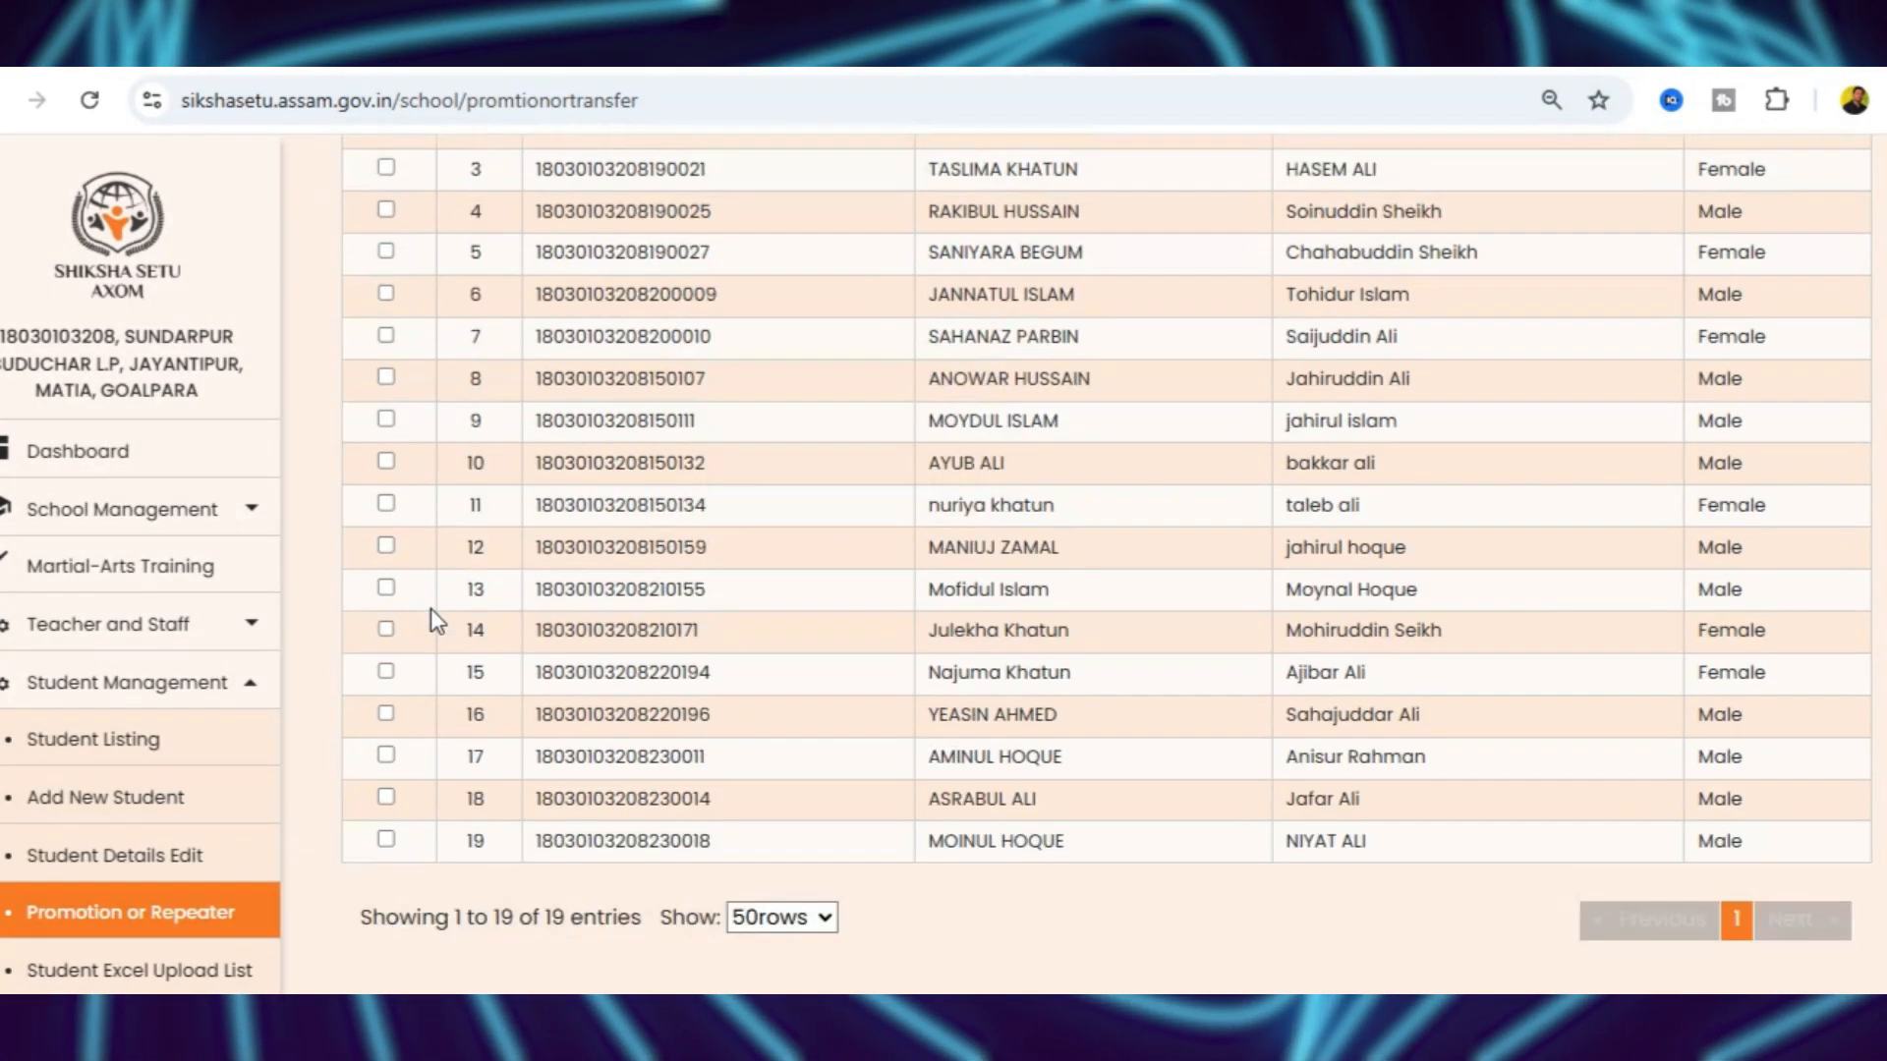
scroll(532, 660, "down", 3)
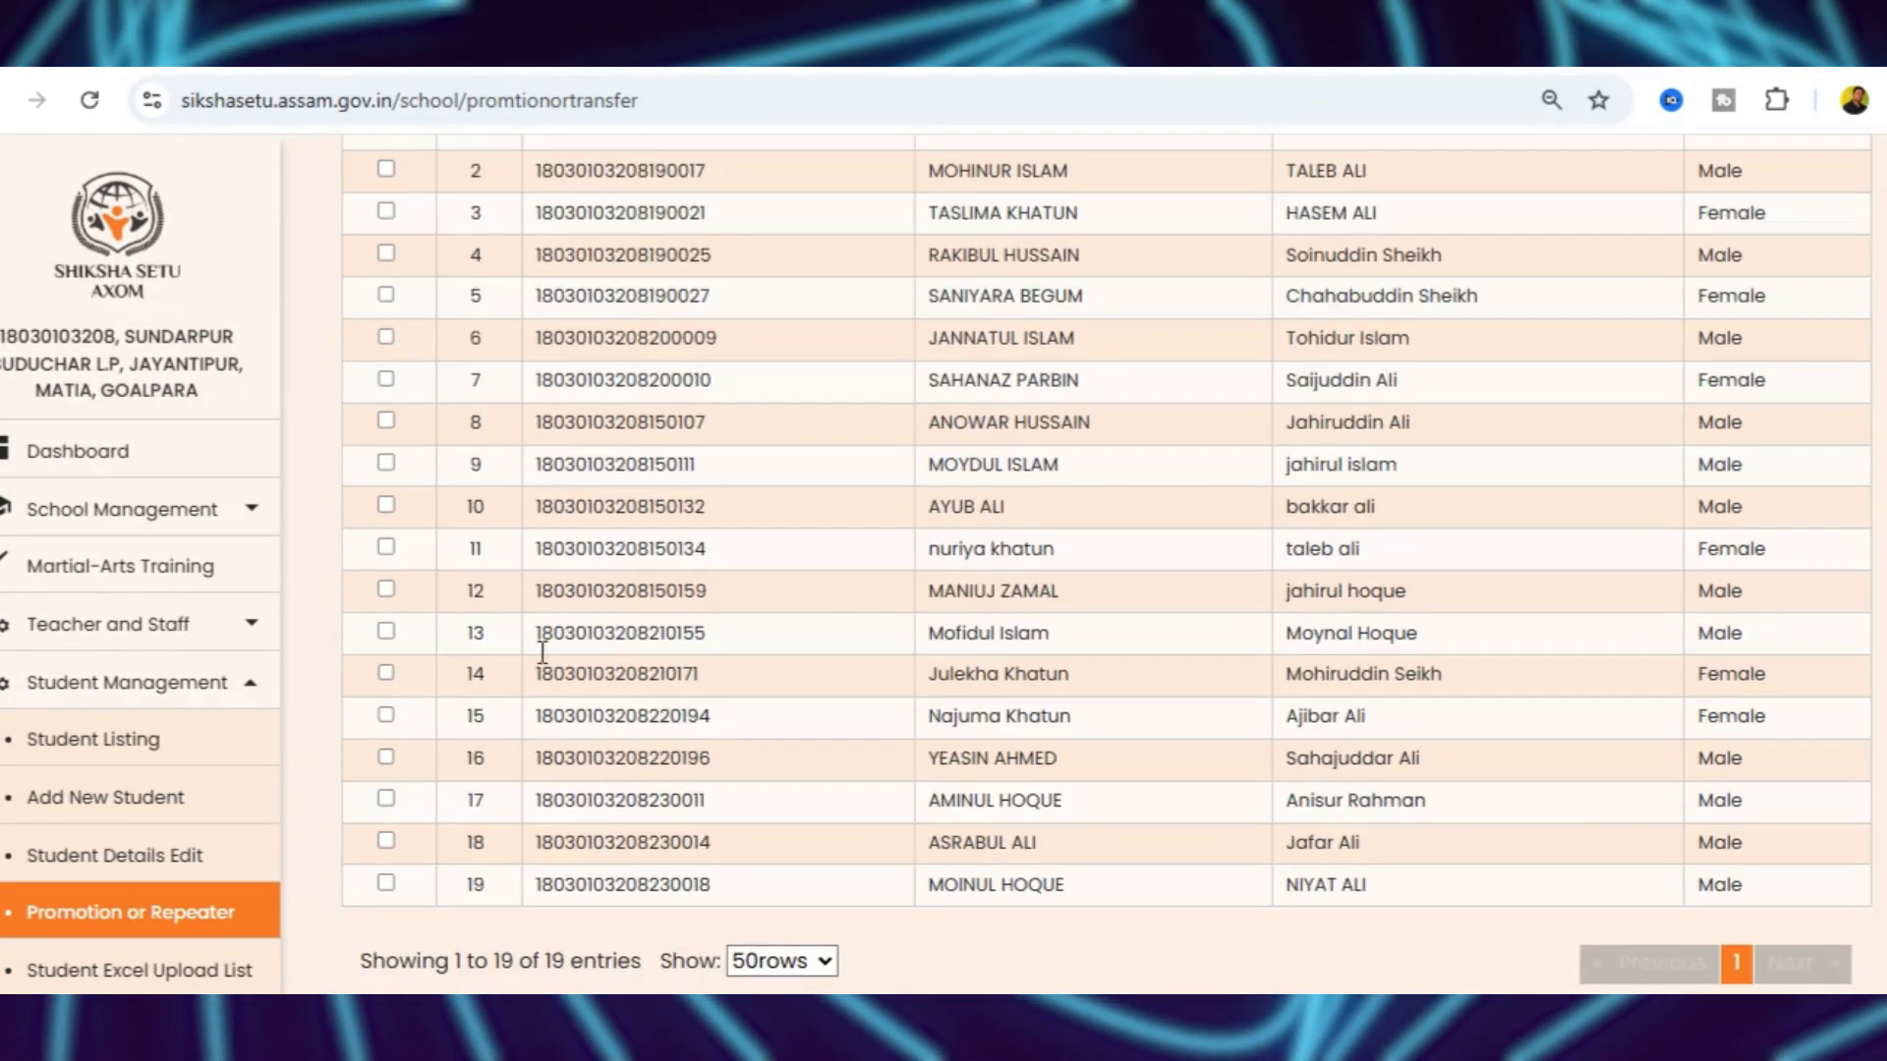
Select all students in the Class-V Section A list
left_click(386, 504)
left_click(386, 546)
scroll(474, 639, "up", 4)
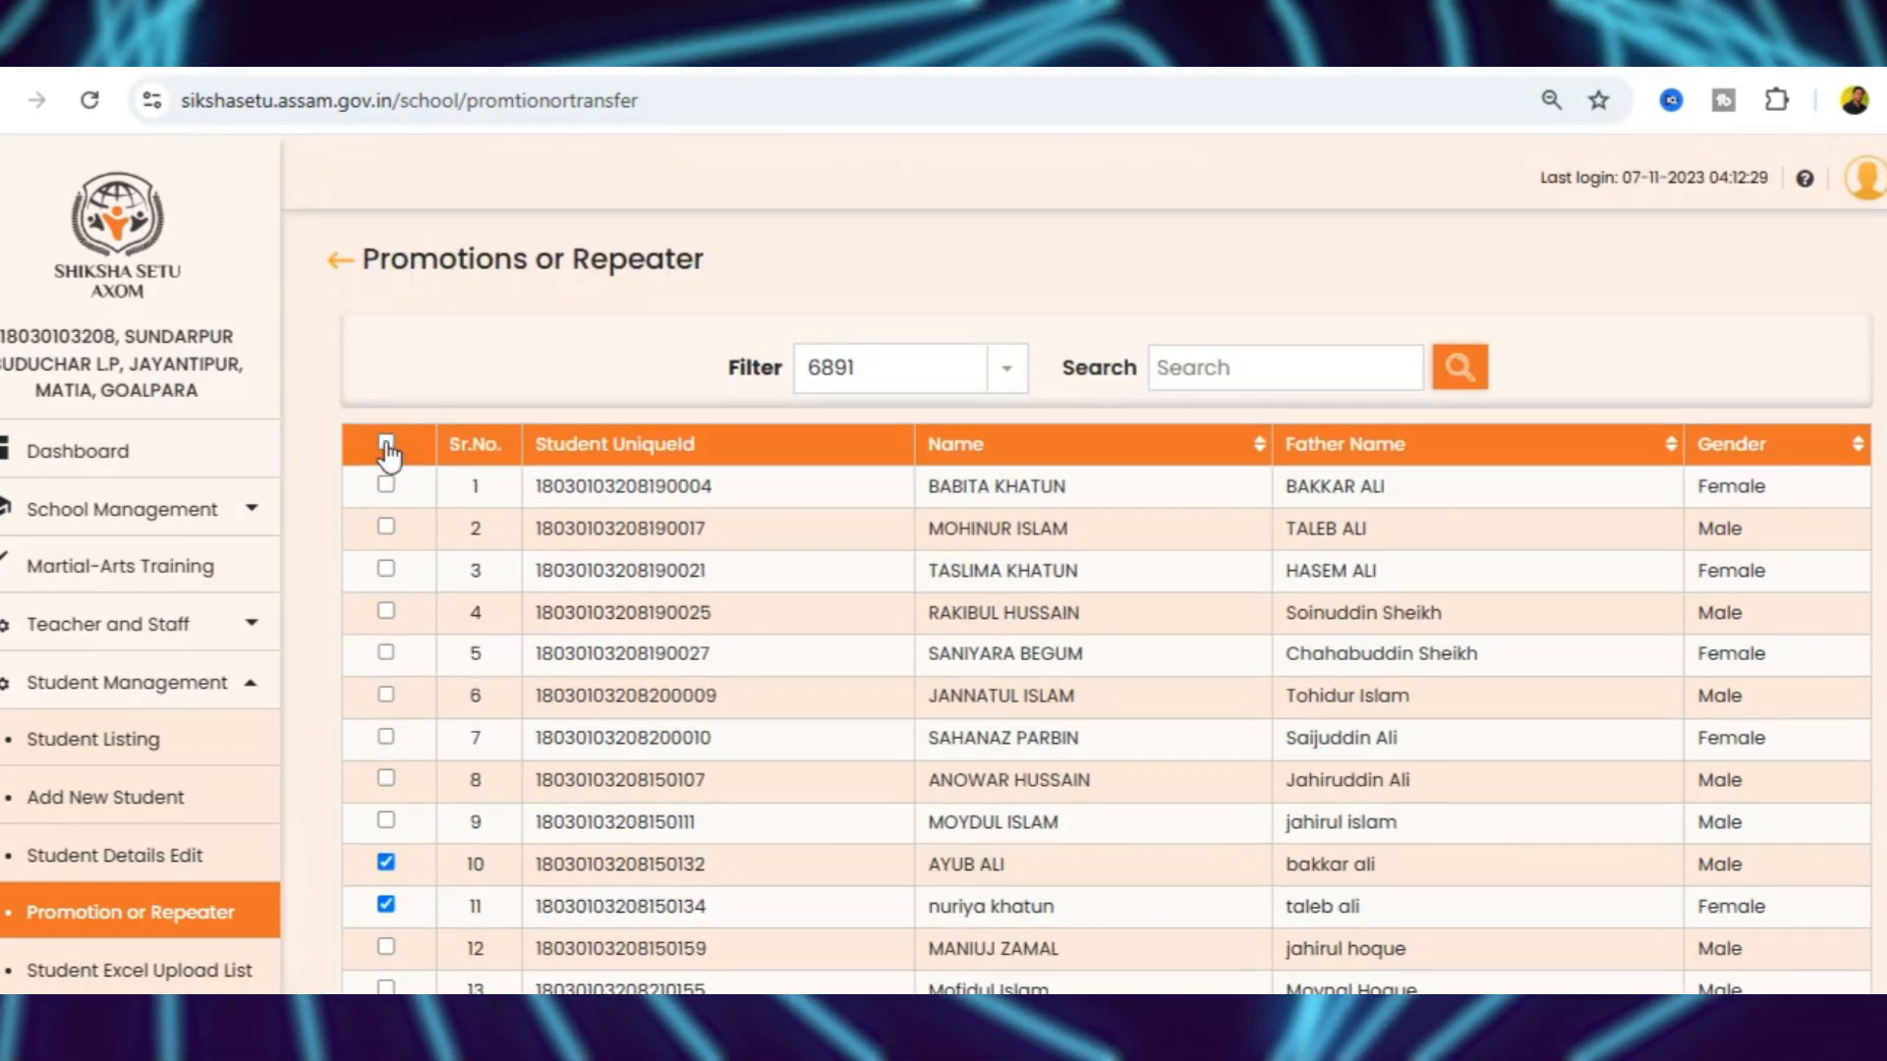
left_click(386, 444)
scroll(640, 503, "down", 5)
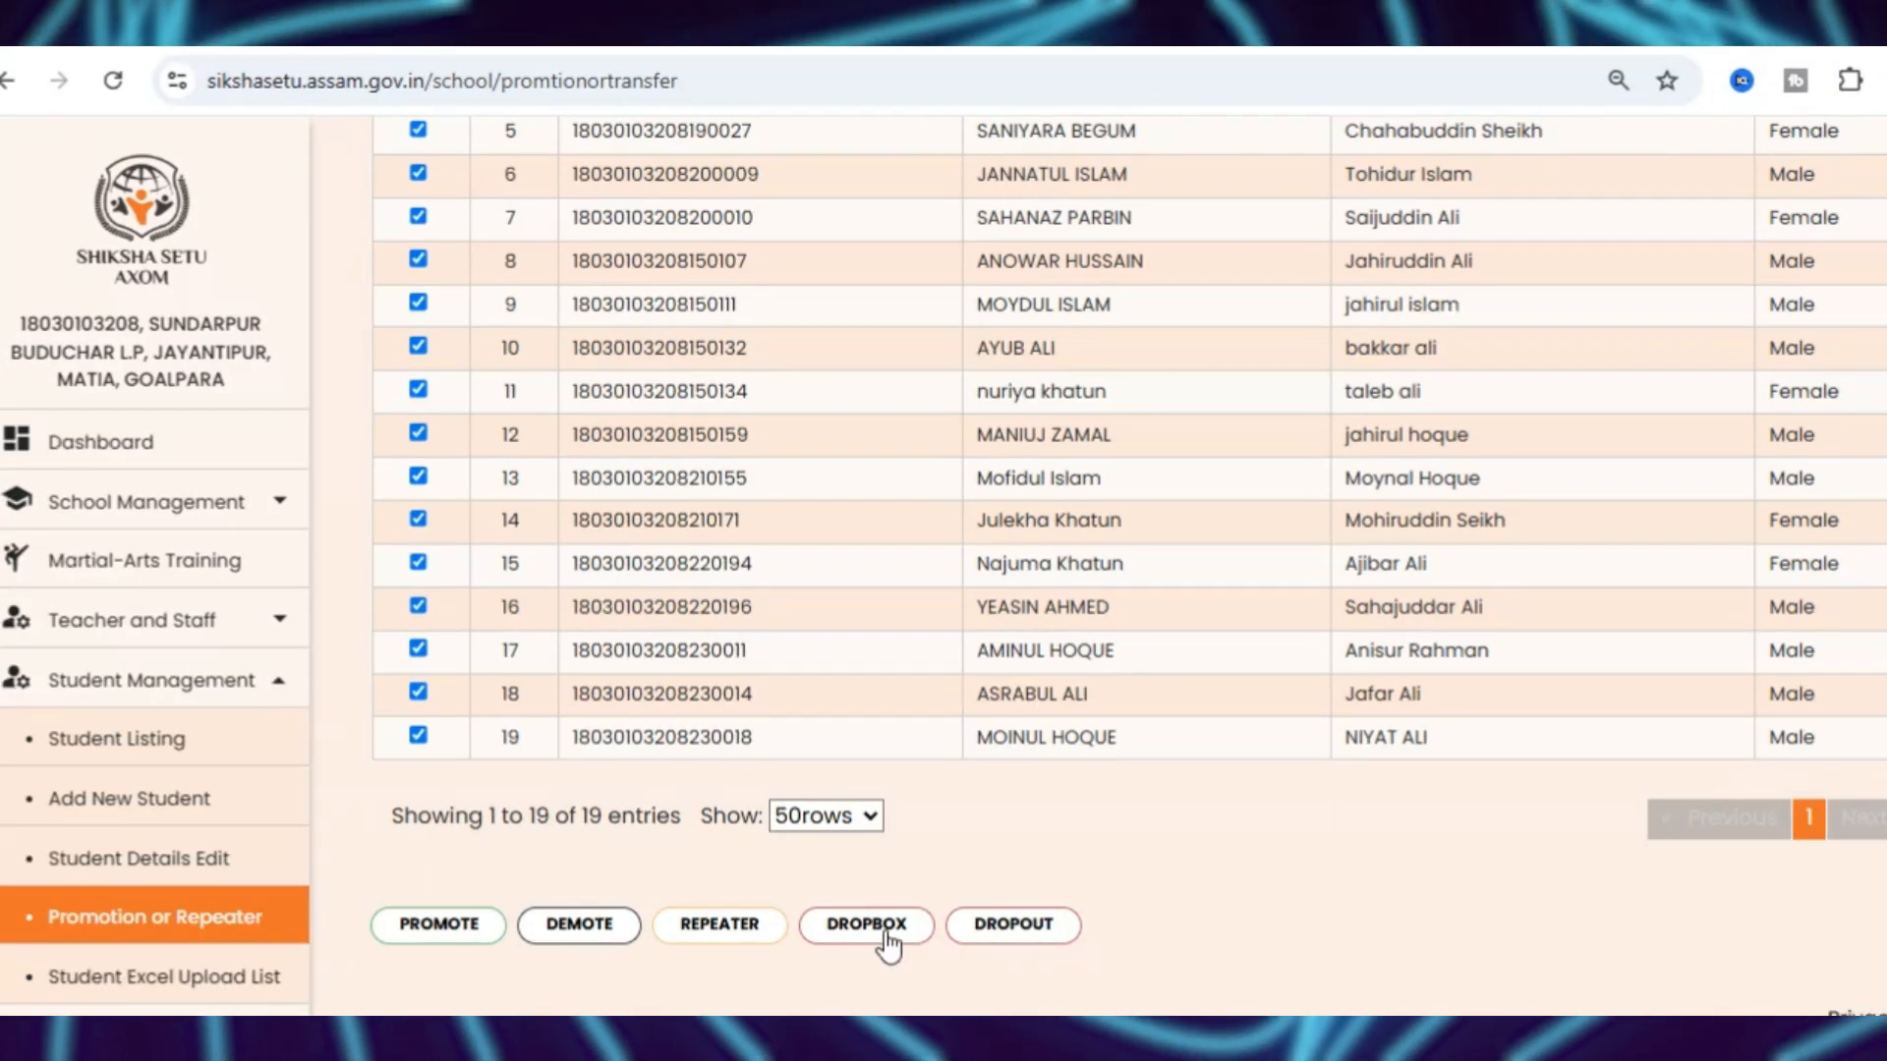
Demote the selected students to Class-IV Section A and return to the class overview
left_click(579, 932)
left_click(1026, 595)
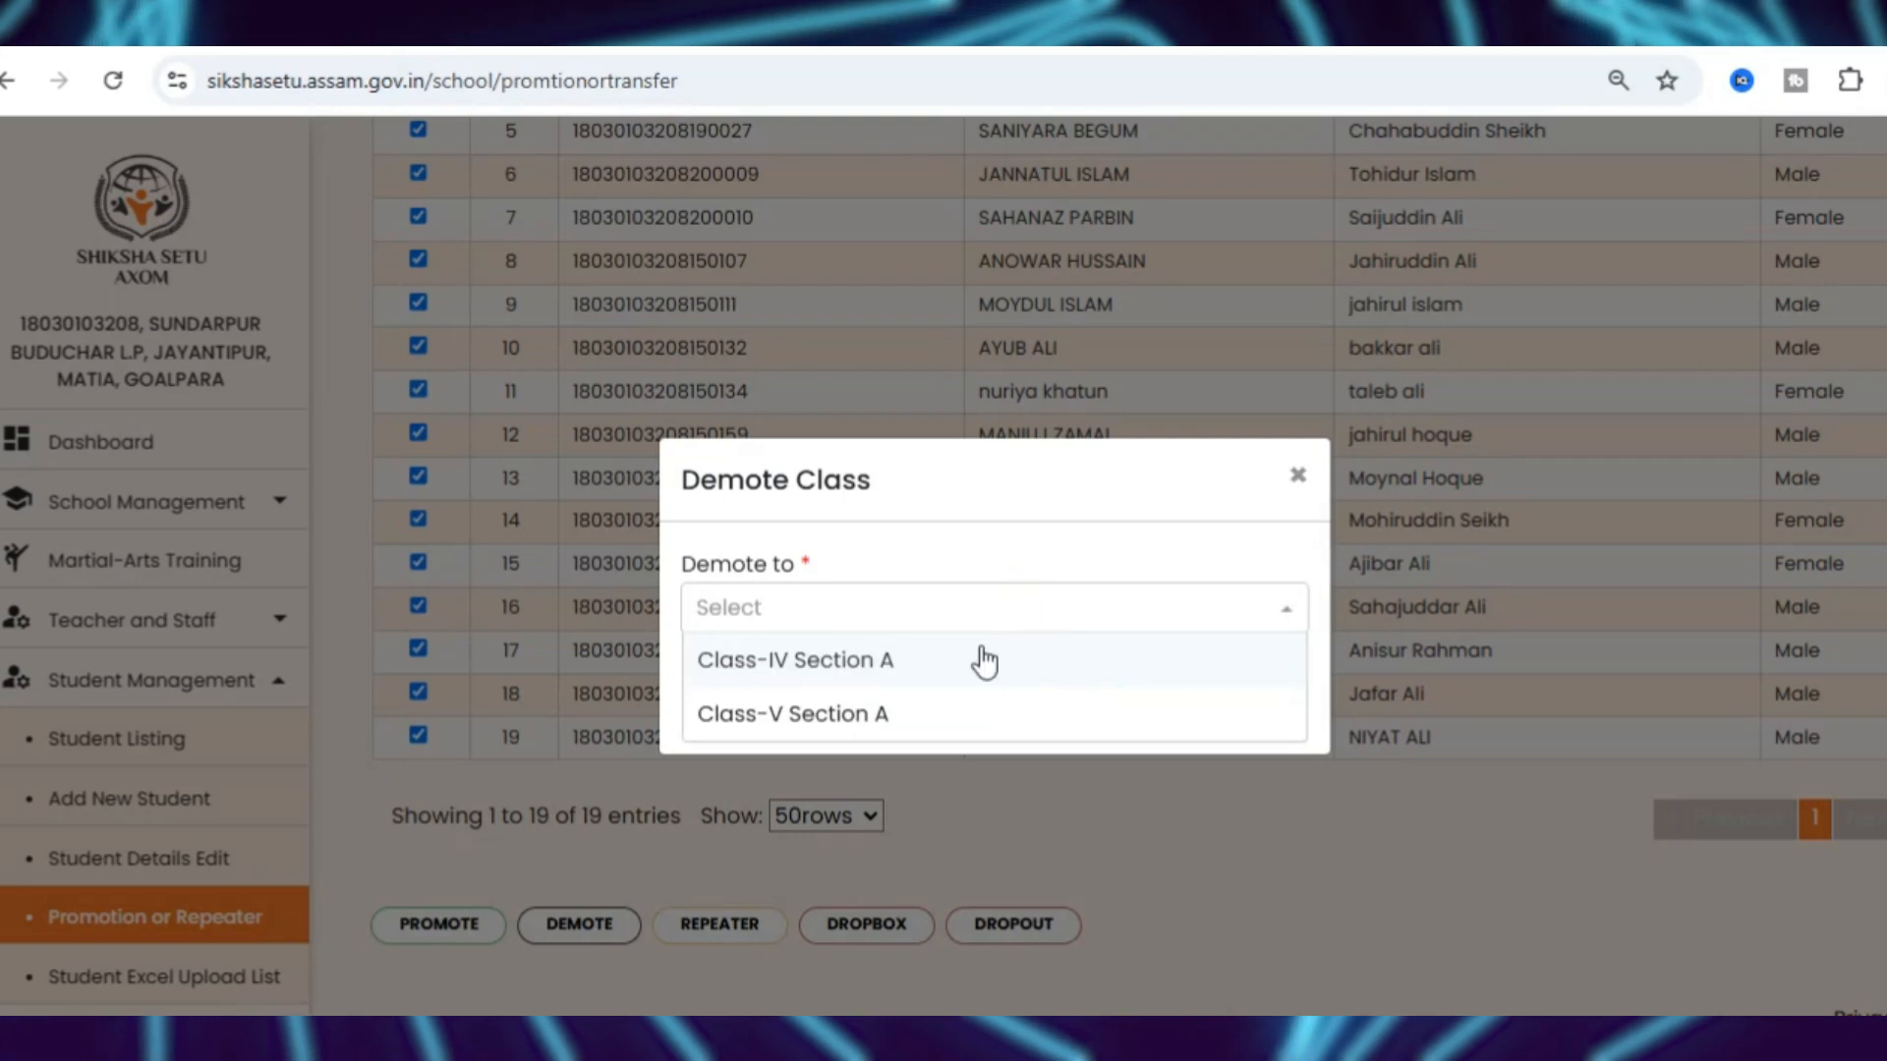
left_click(945, 666)
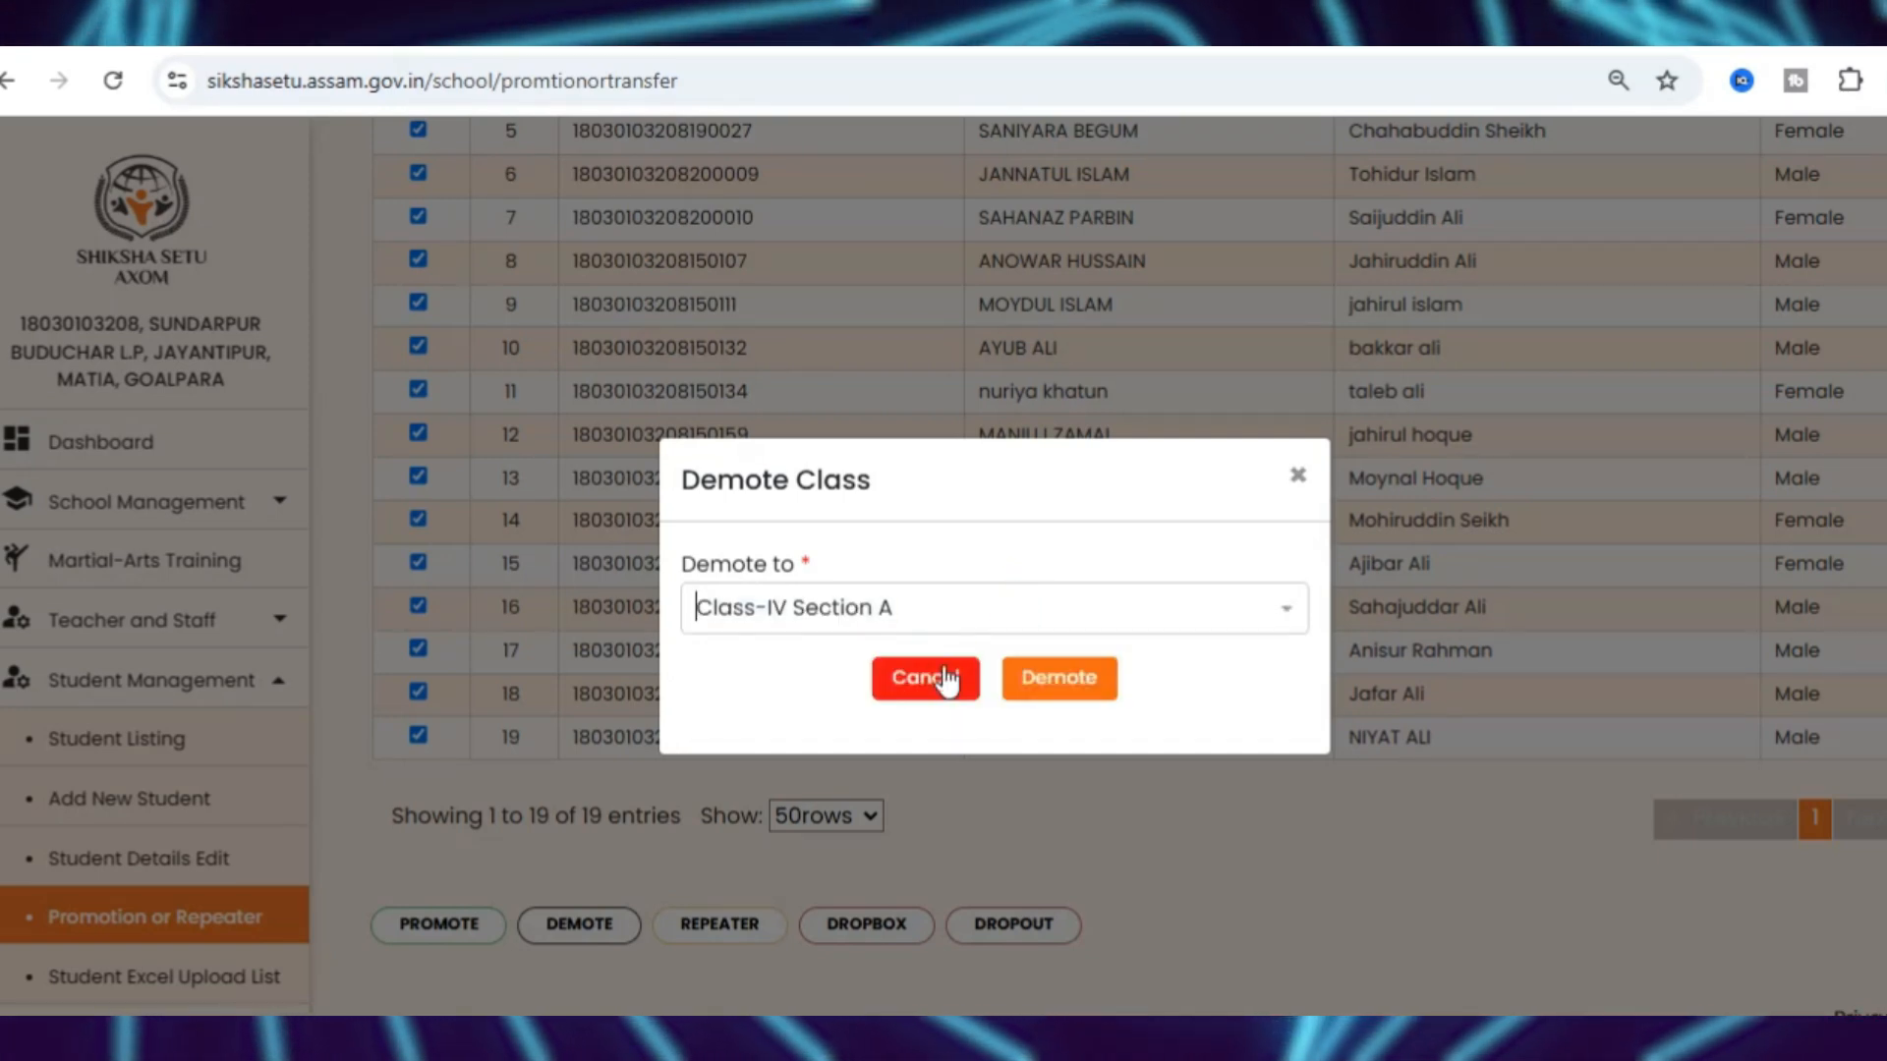
left_click(1066, 688)
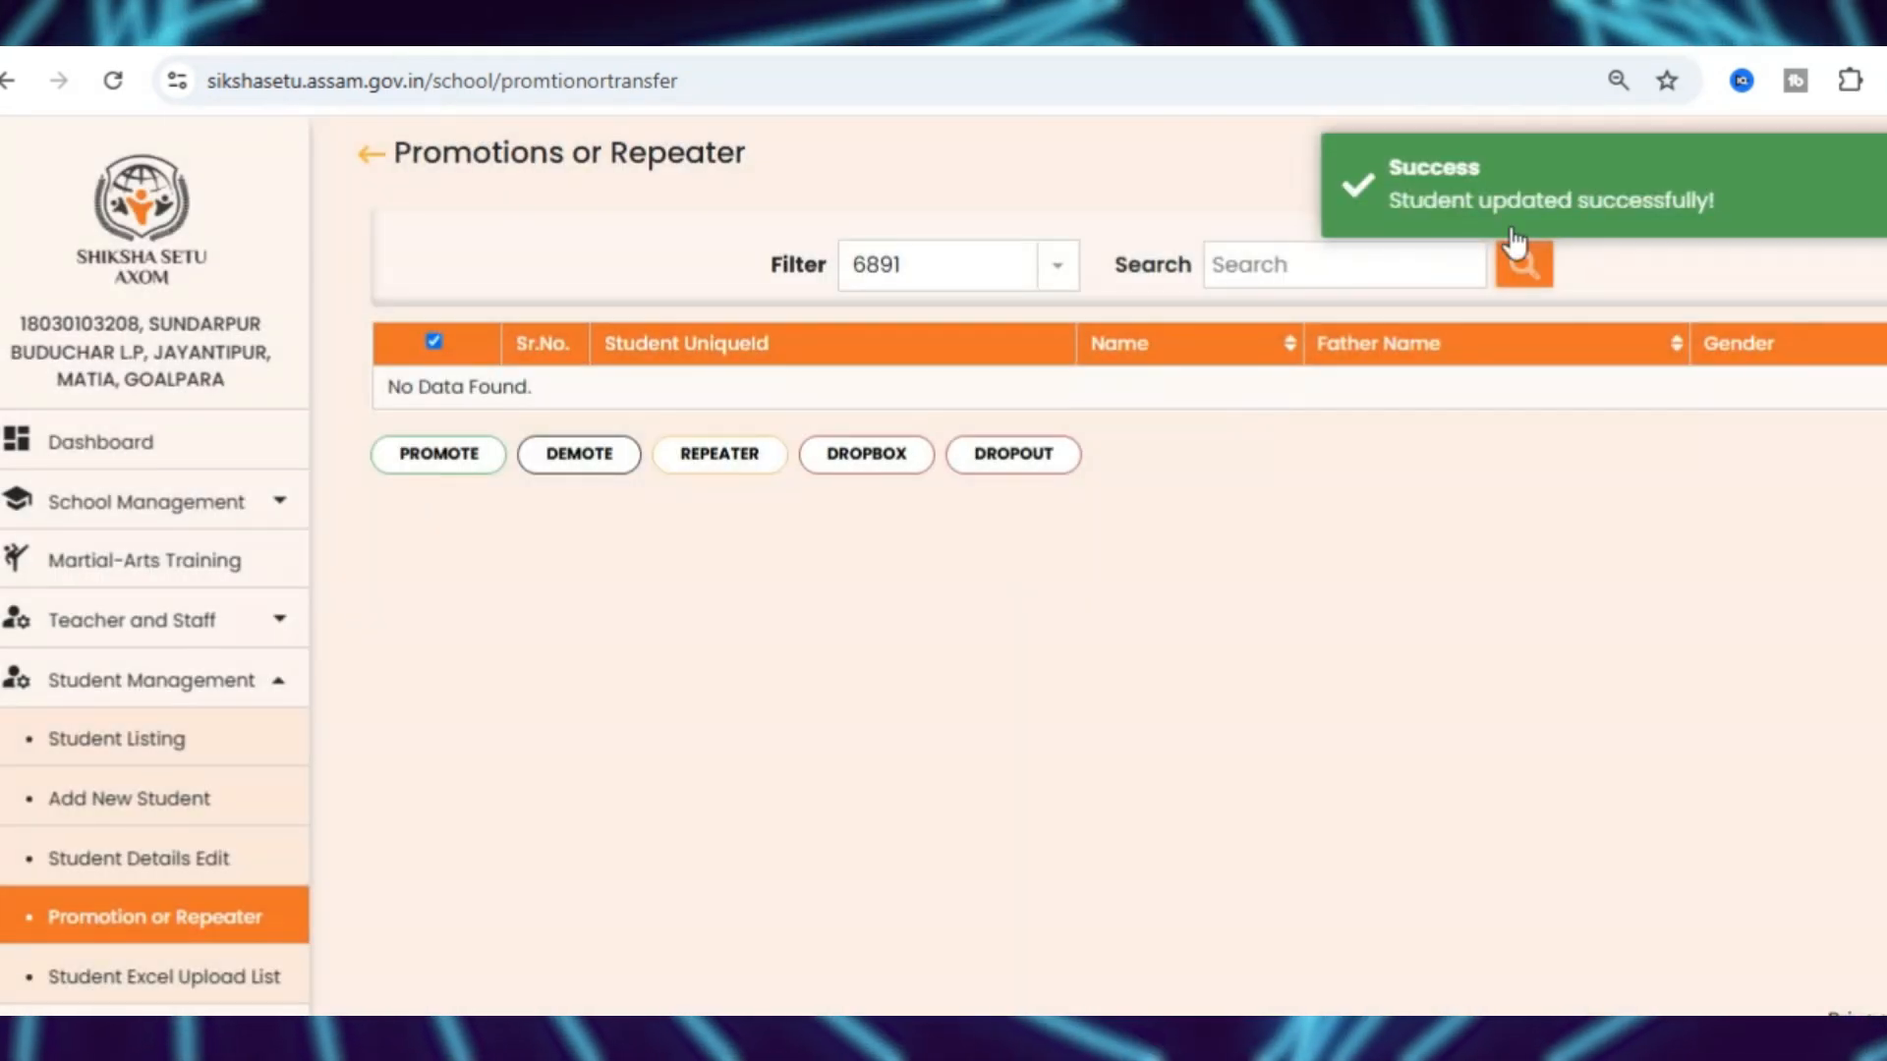
scroll(590, 443, "up", 1)
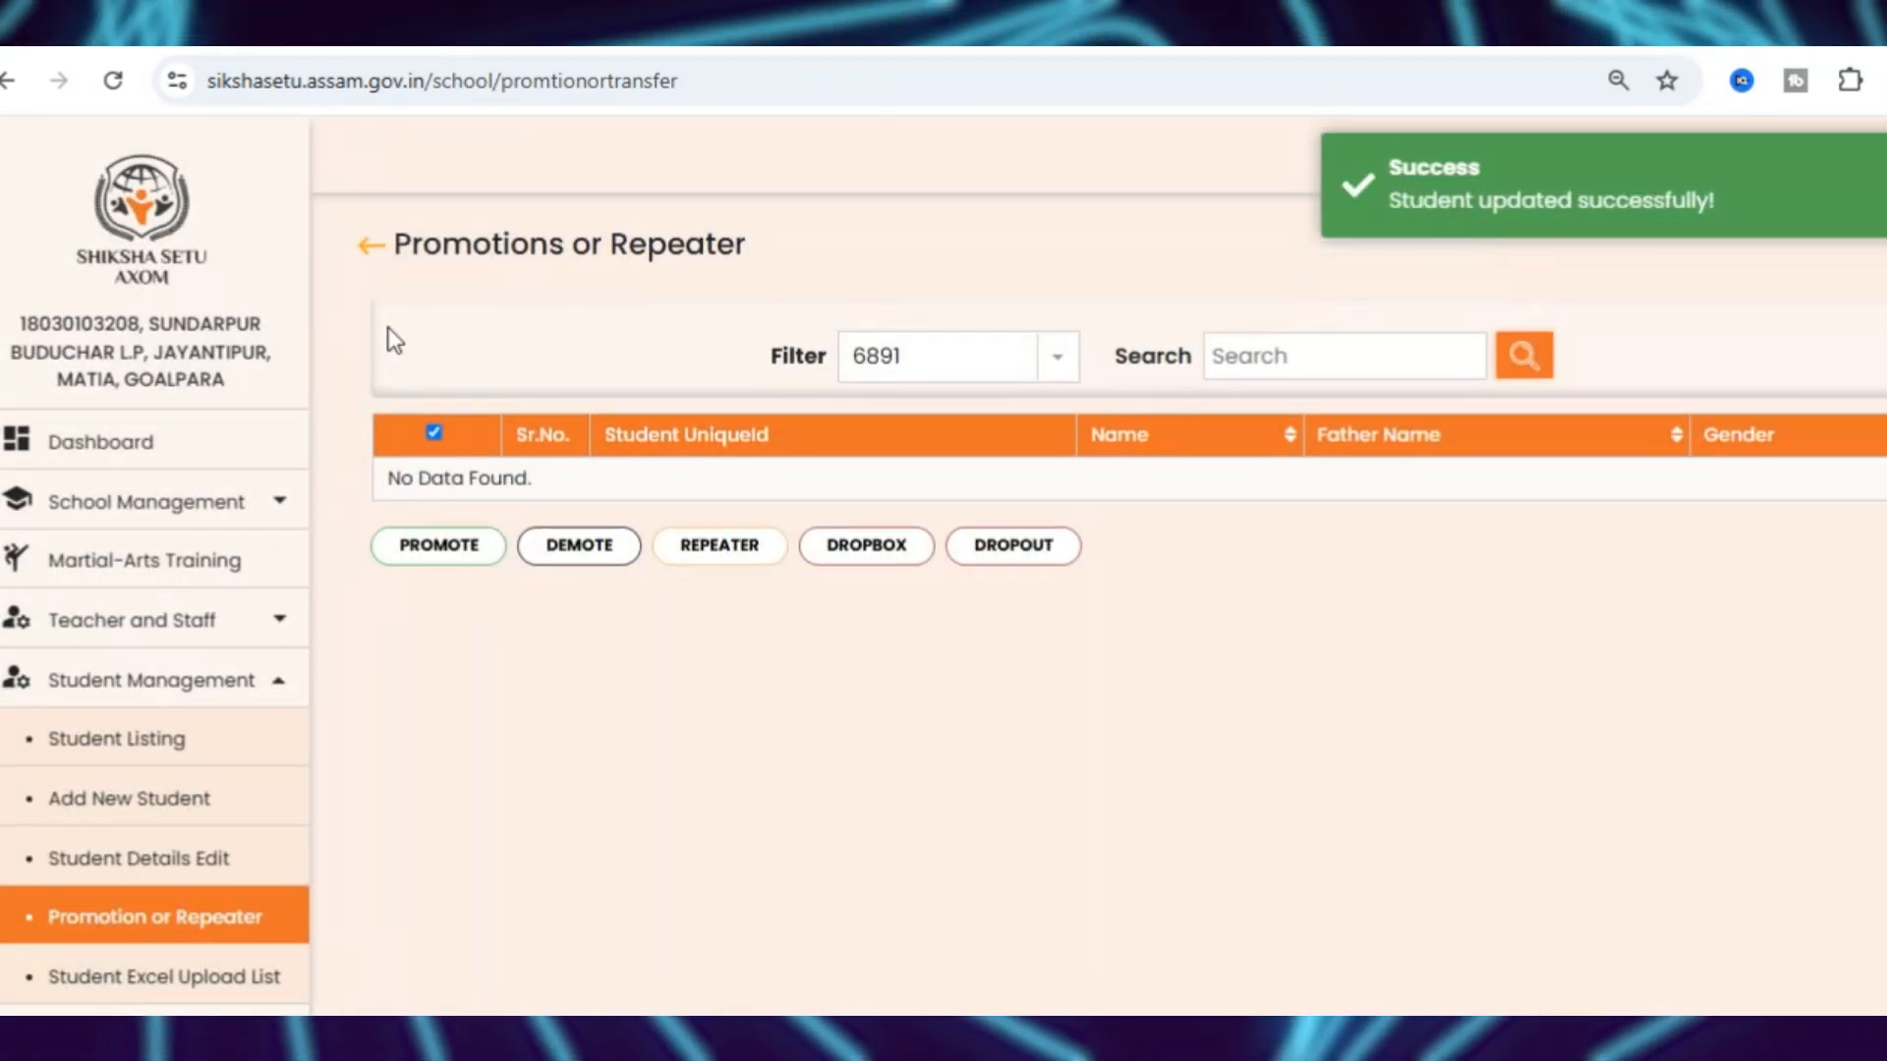
left_click(368, 254)
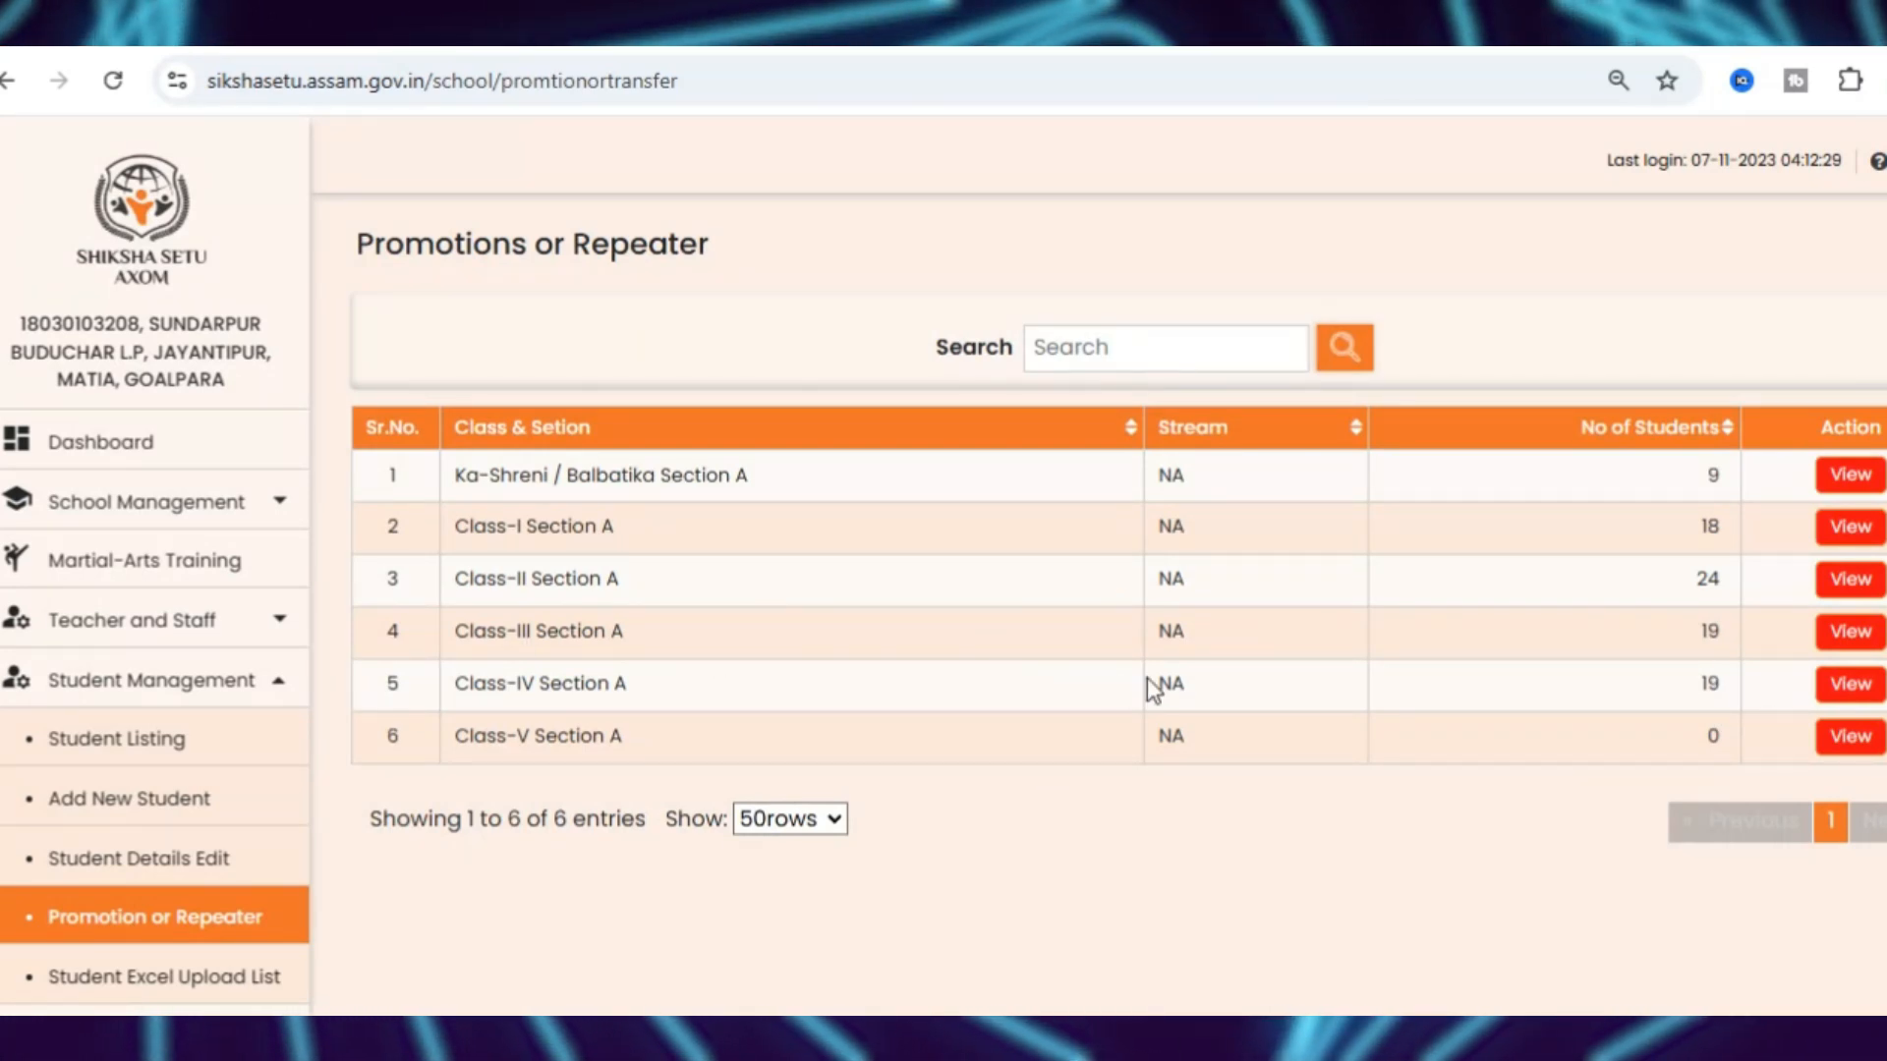
scroll(1104, 694, "down", 1)
scroll(1107, 695, "up", 1)
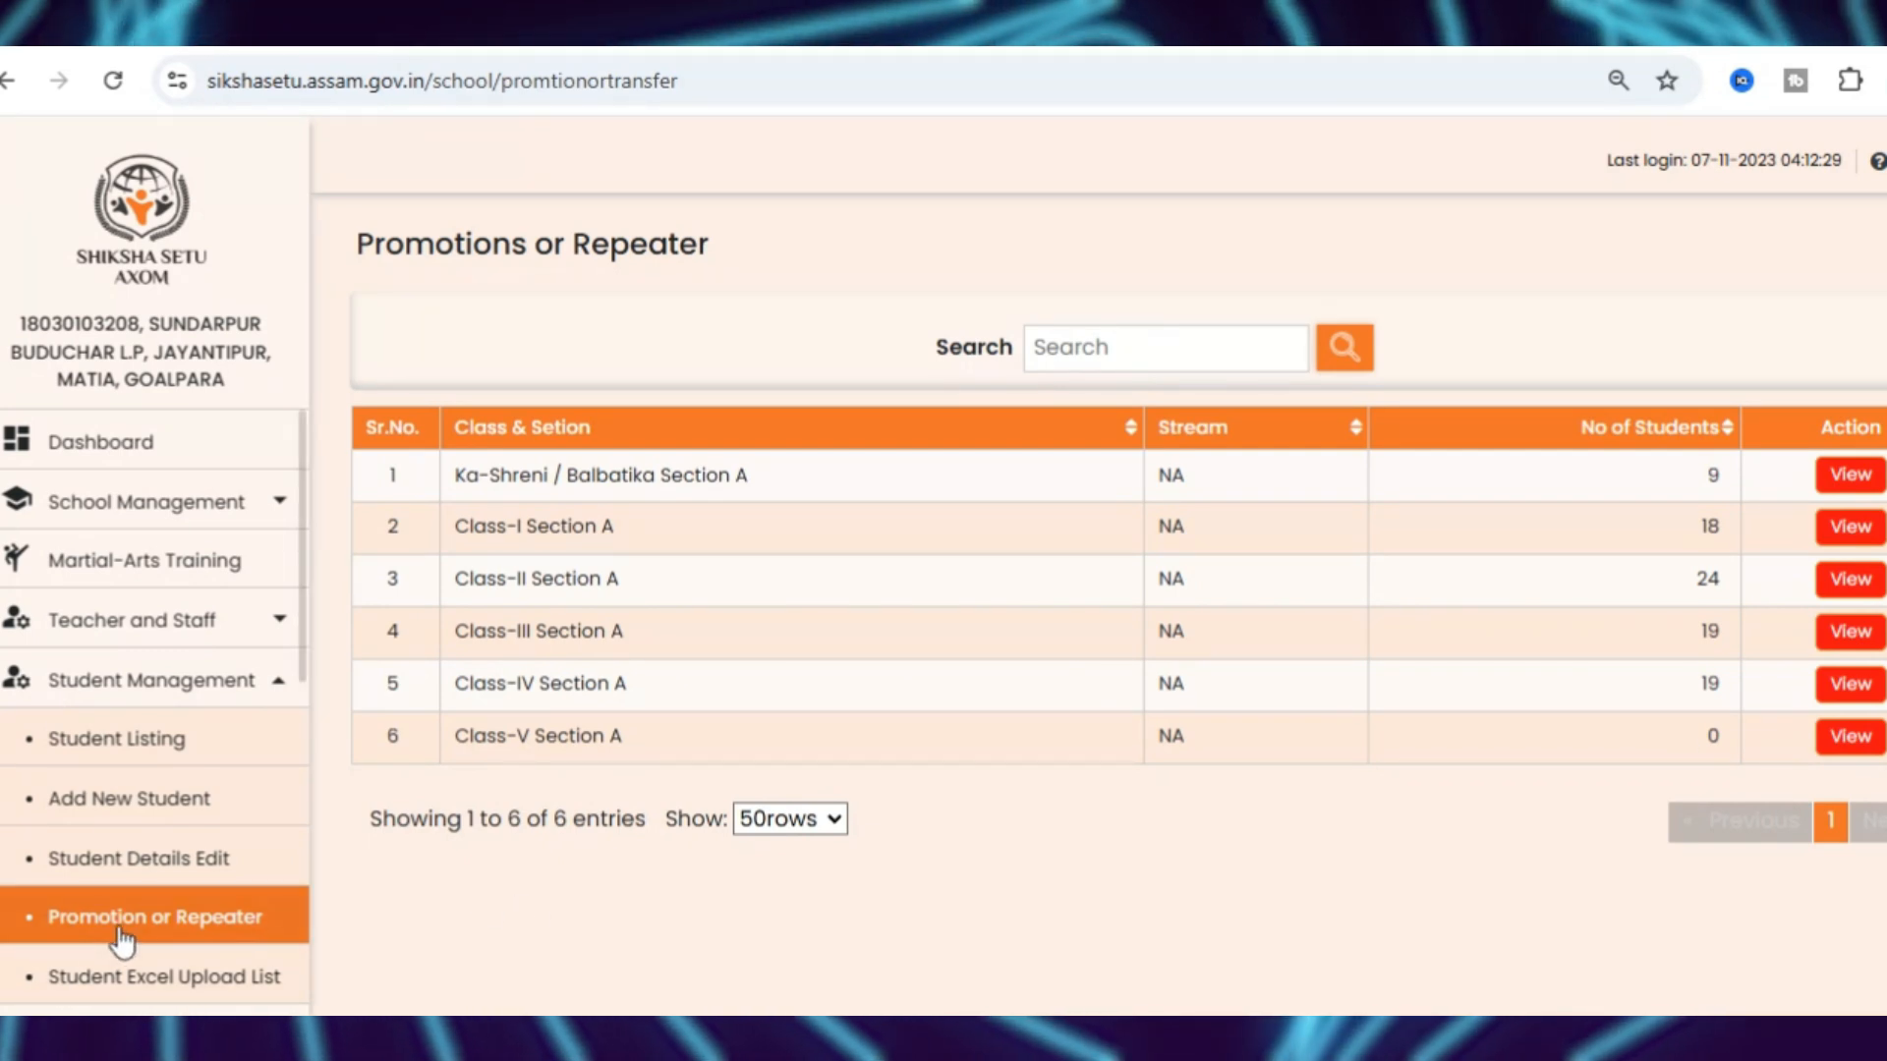
Open the Dropbox Students page and view the dropbox list of SUNDARPUR BUDUCHAR L.P
scroll(126, 940, "down", 4)
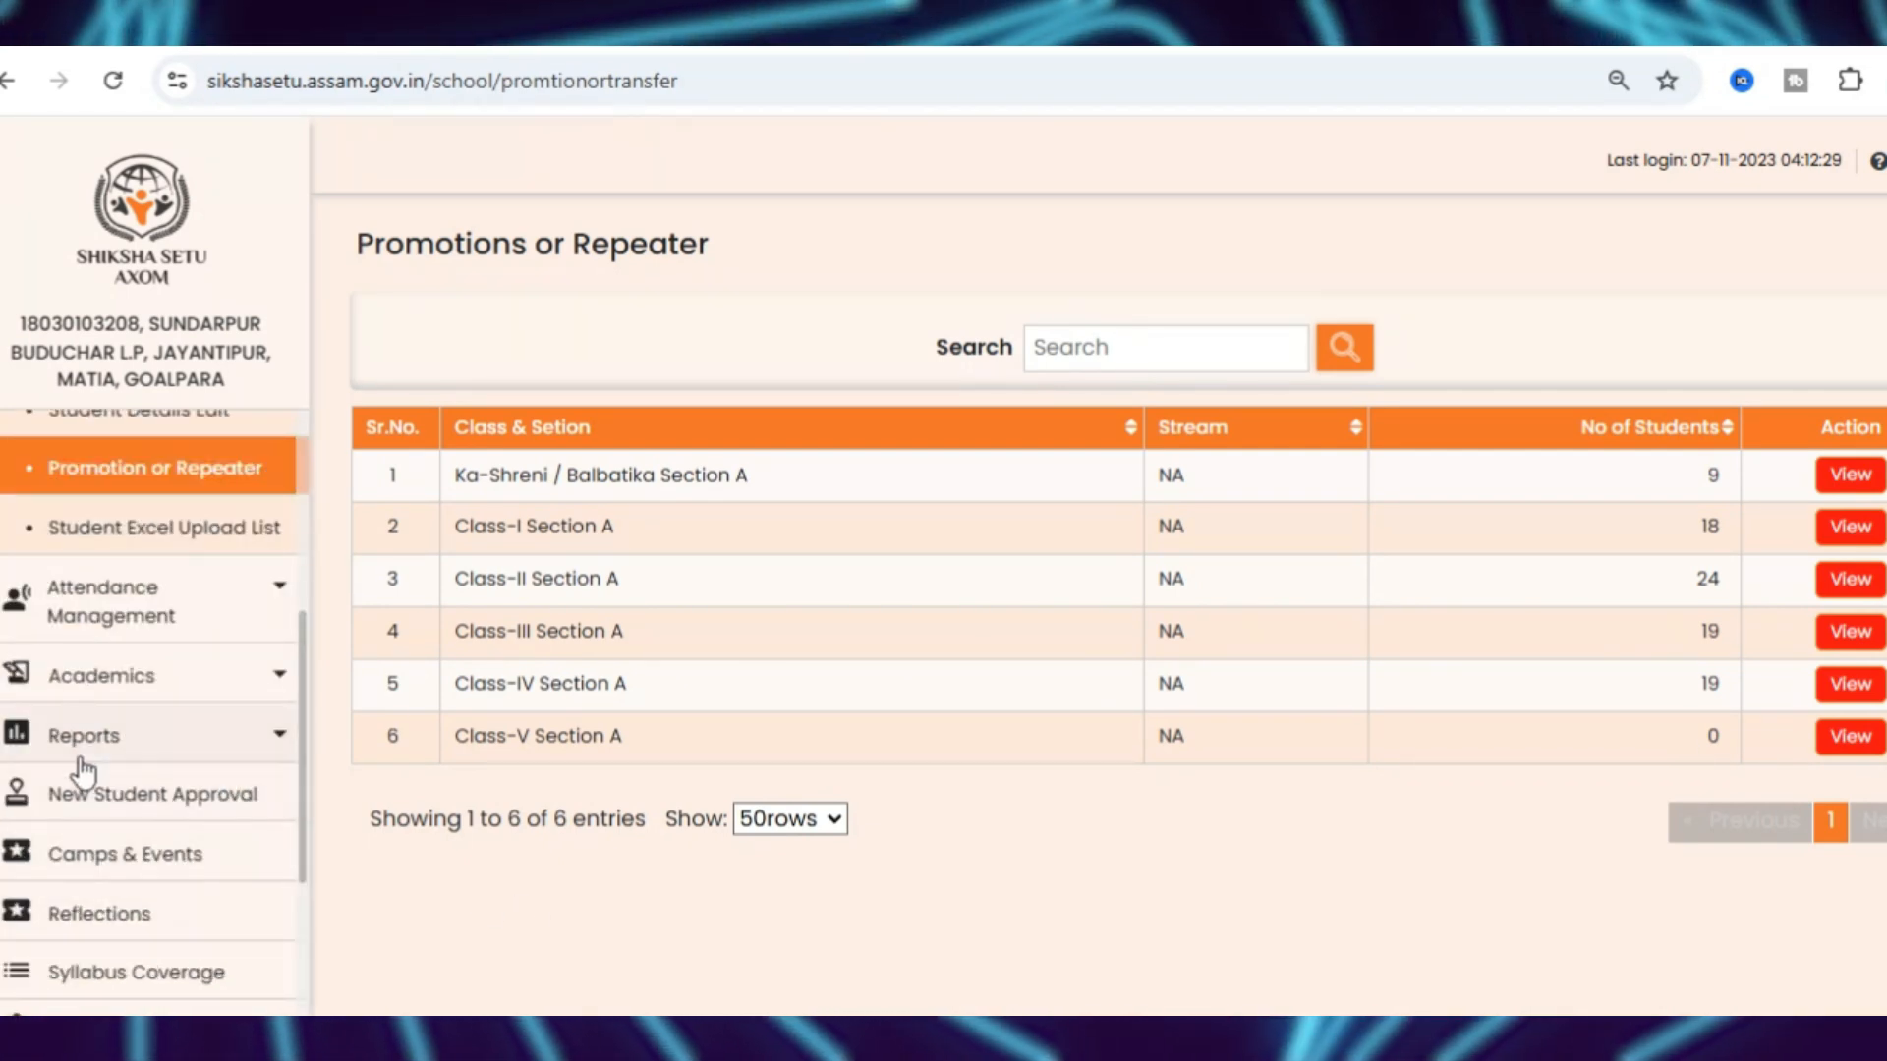
scroll(99, 757, "down", 3)
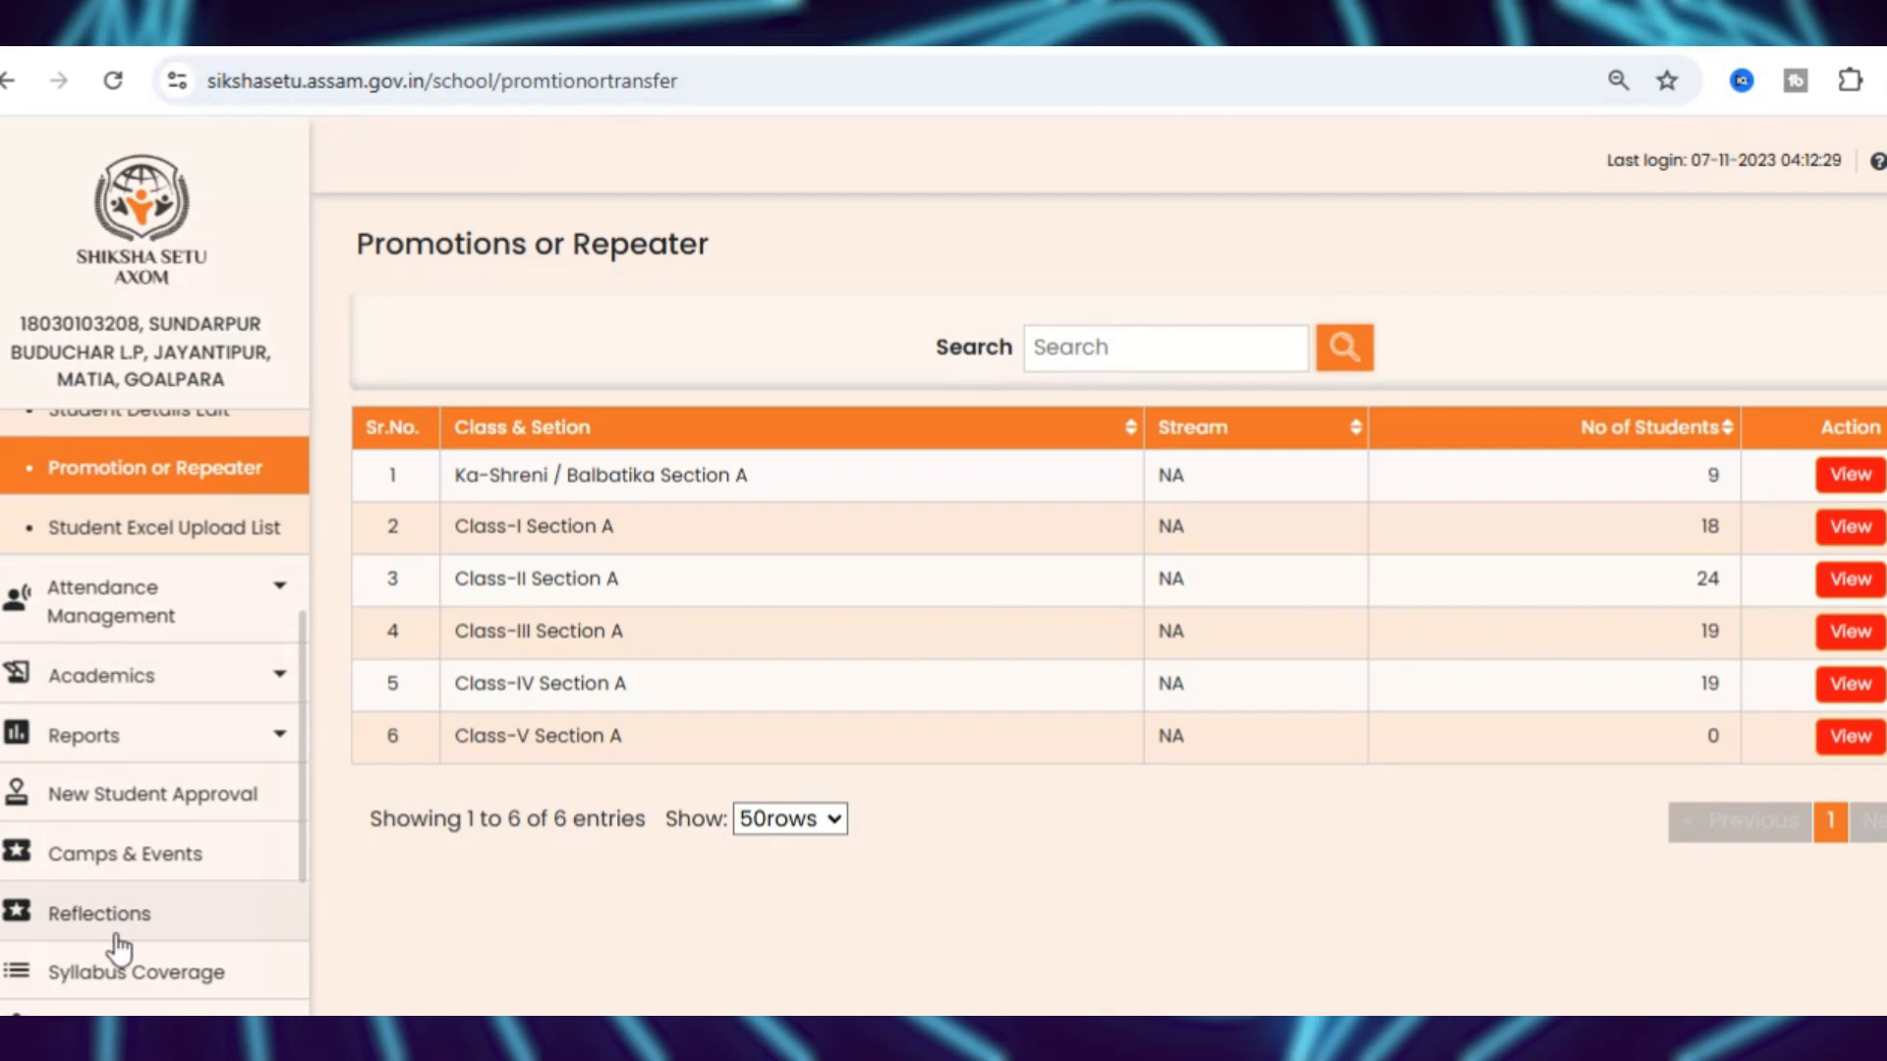
left_click(35, 792)
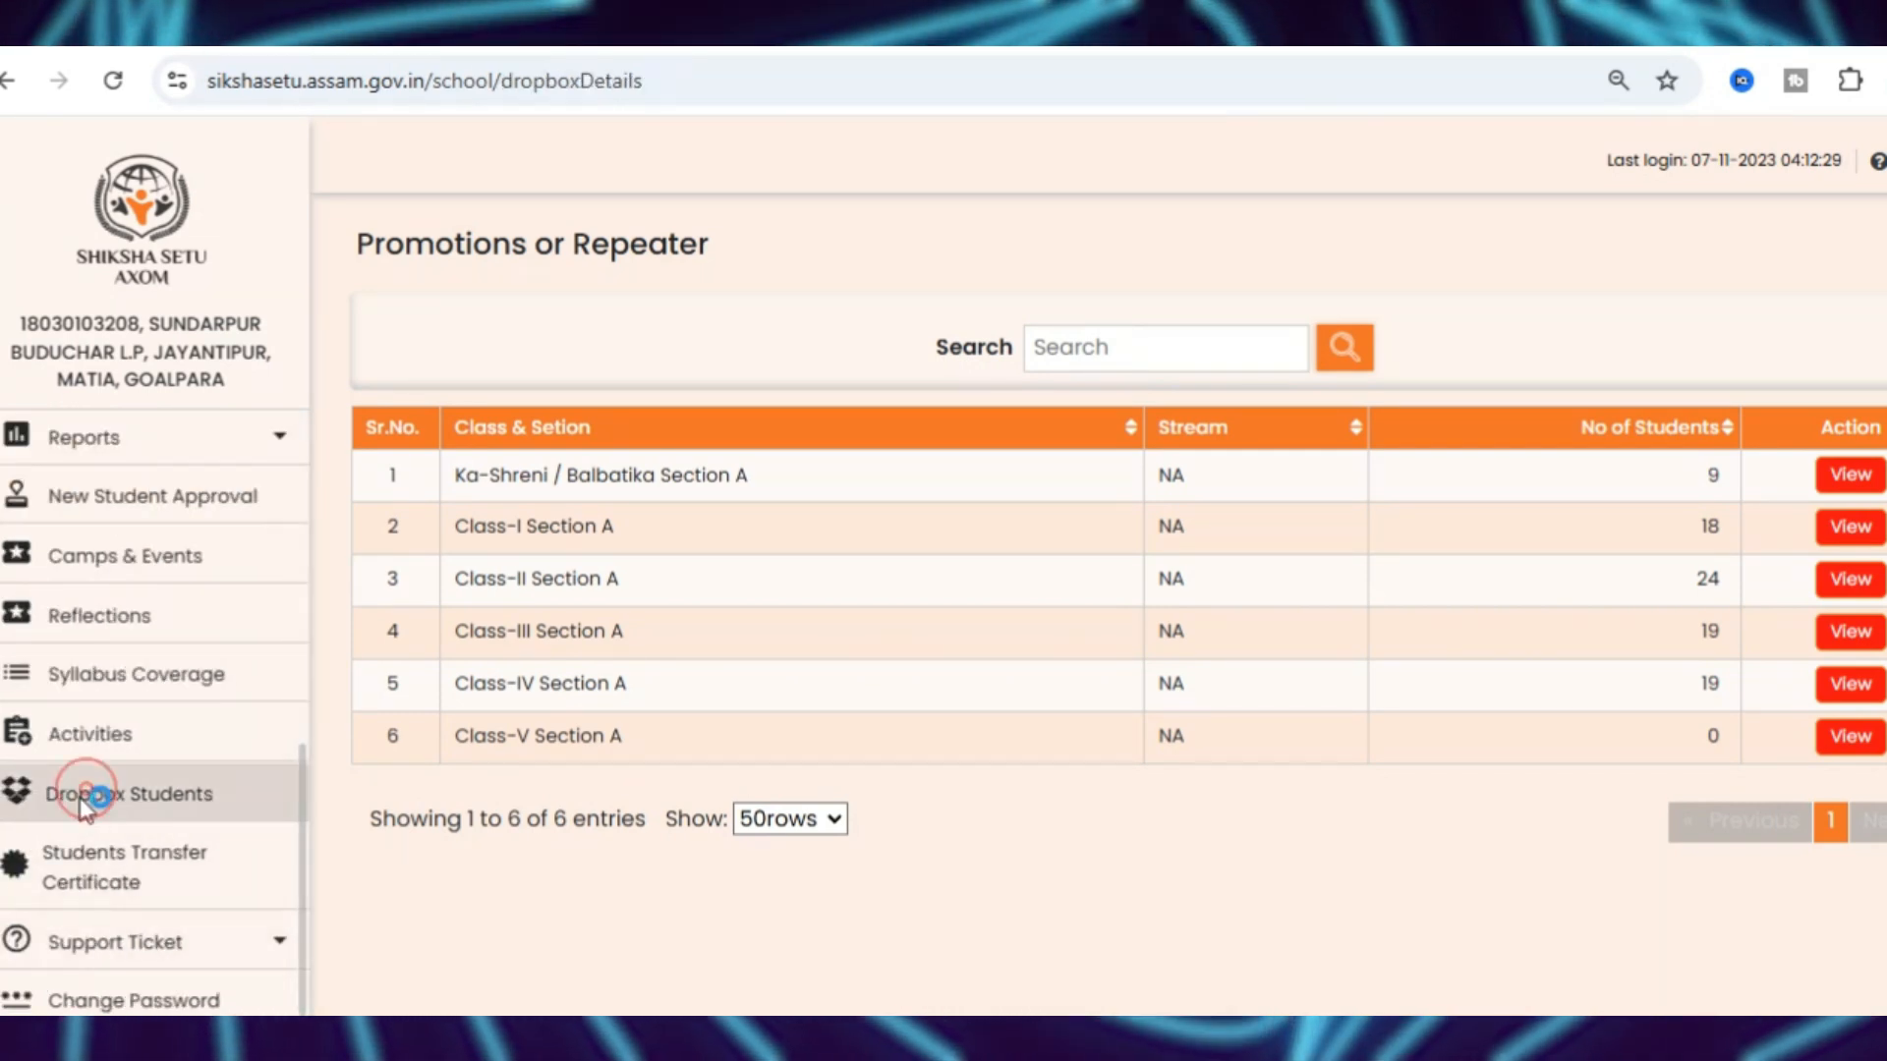
scroll(1229, 847, "down", 2)
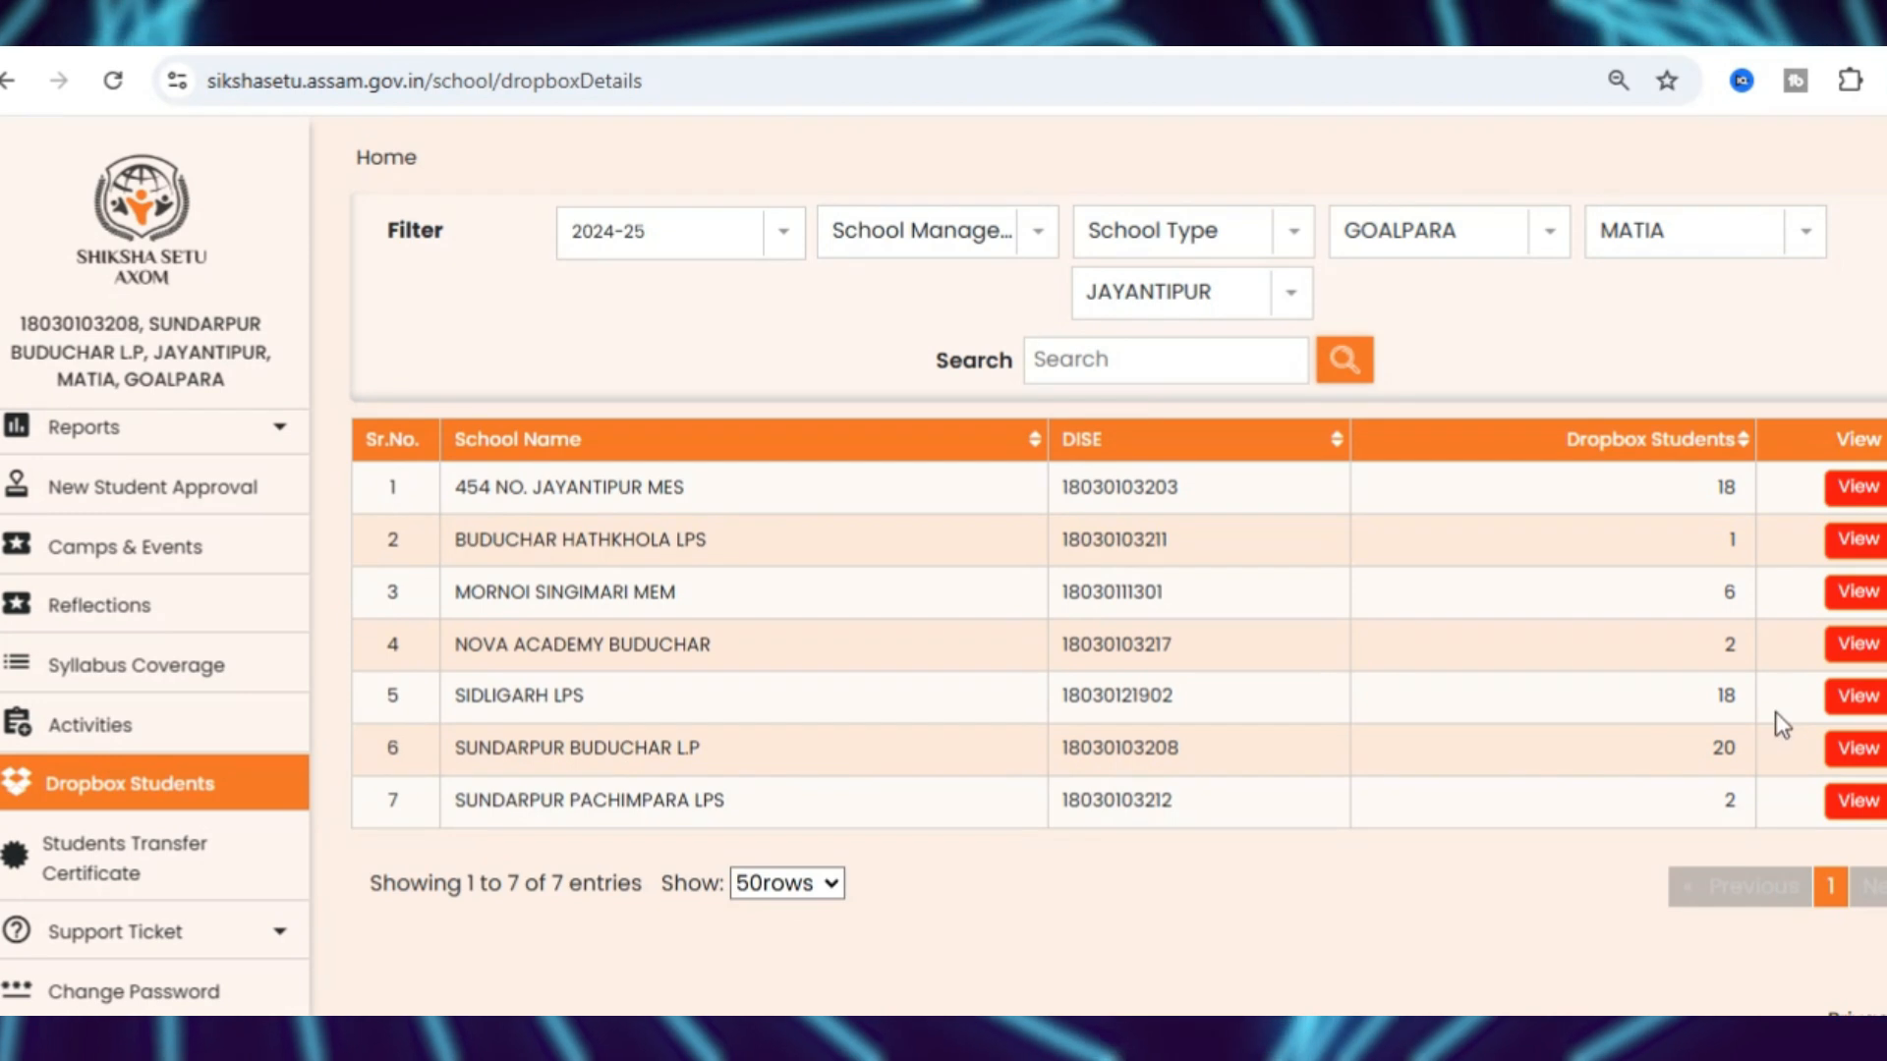
left_click(1867, 752)
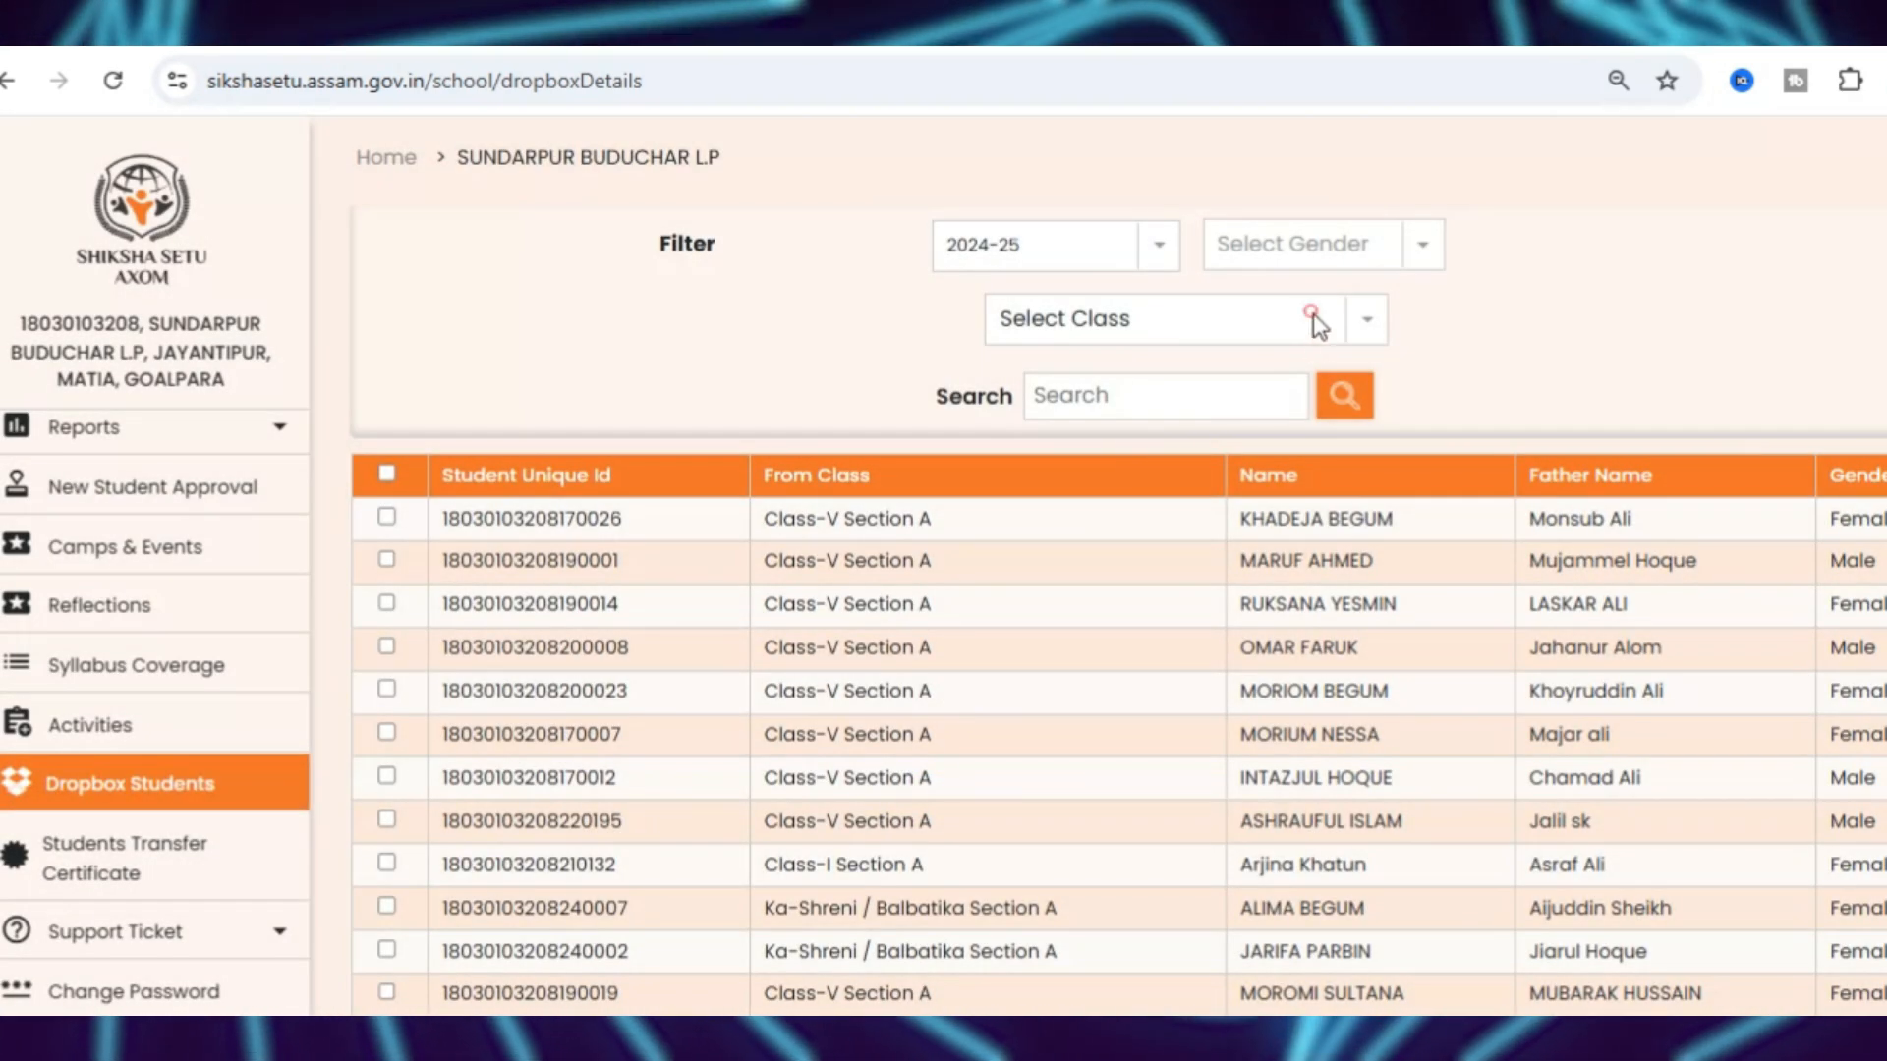
Filter the school's dropbox students by Class-IV Section A, and switch the filter to Class-V Section A
left_click(1312, 315)
left_click(1082, 634)
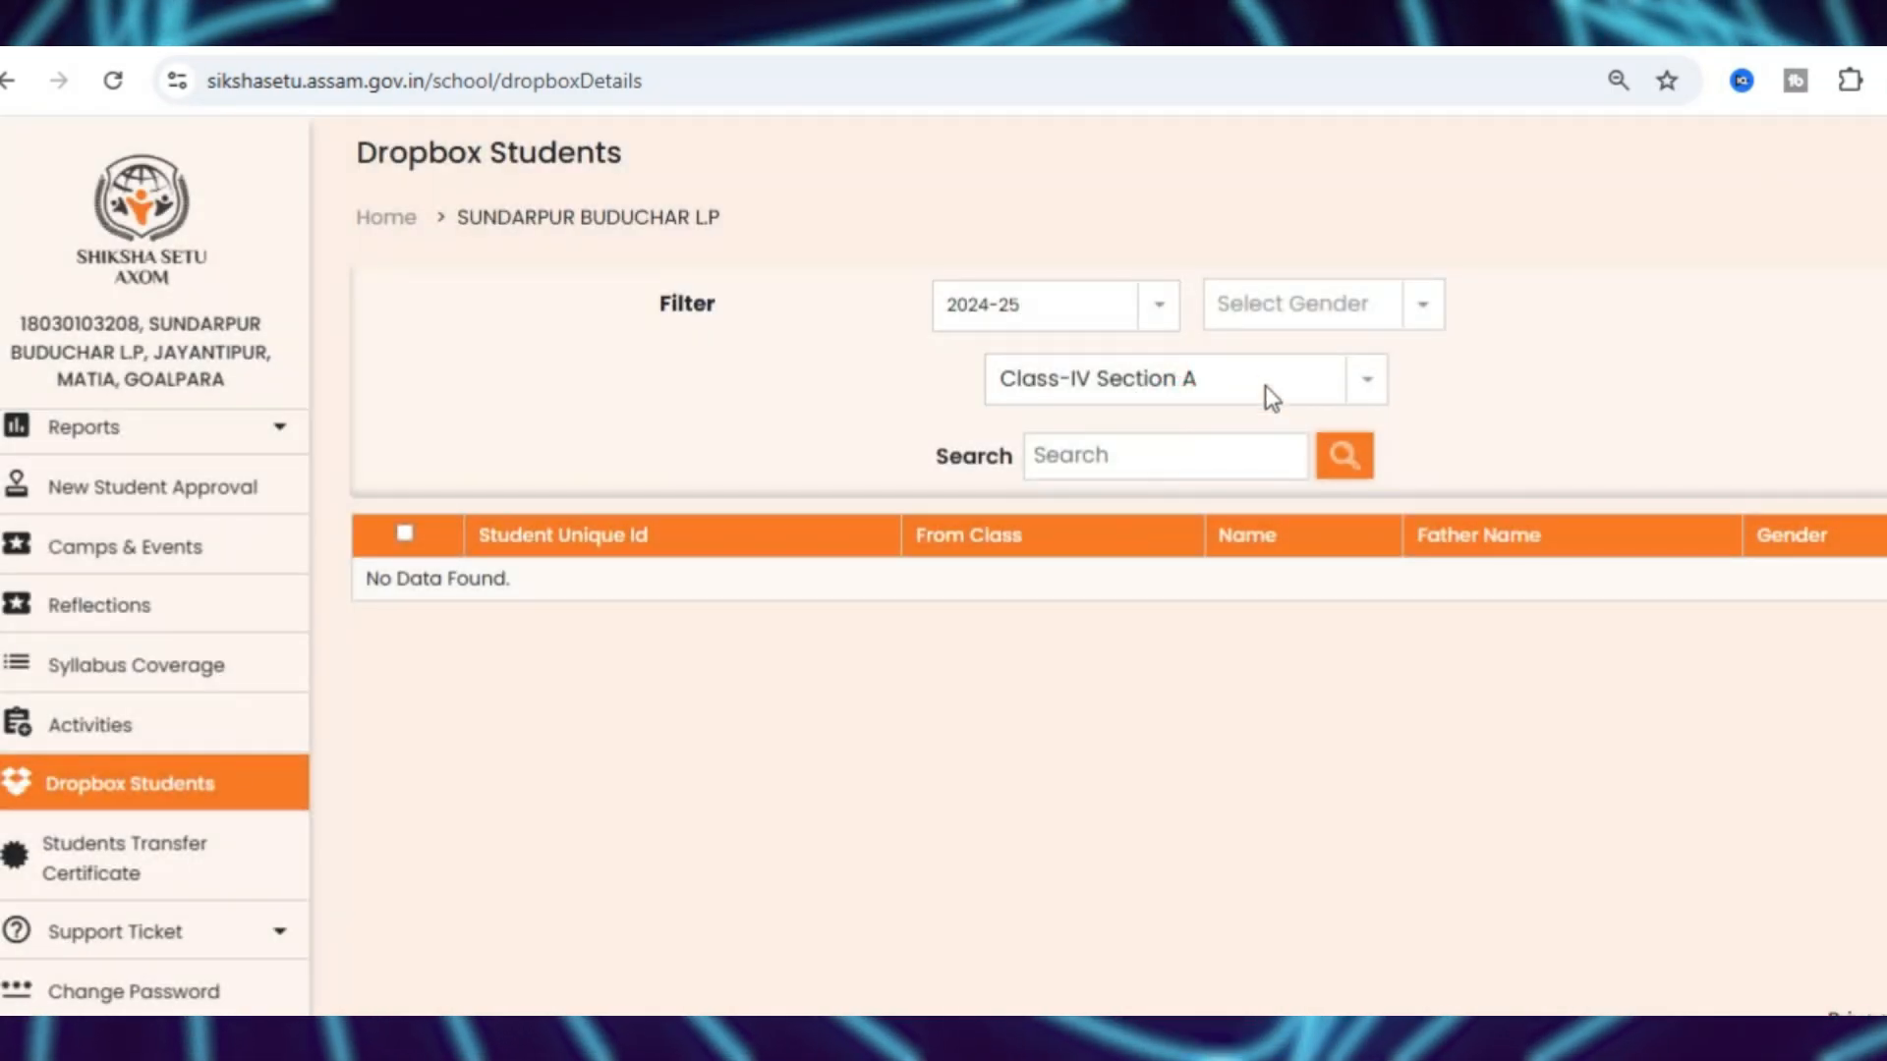
left_click(1265, 385)
left_click(1118, 701)
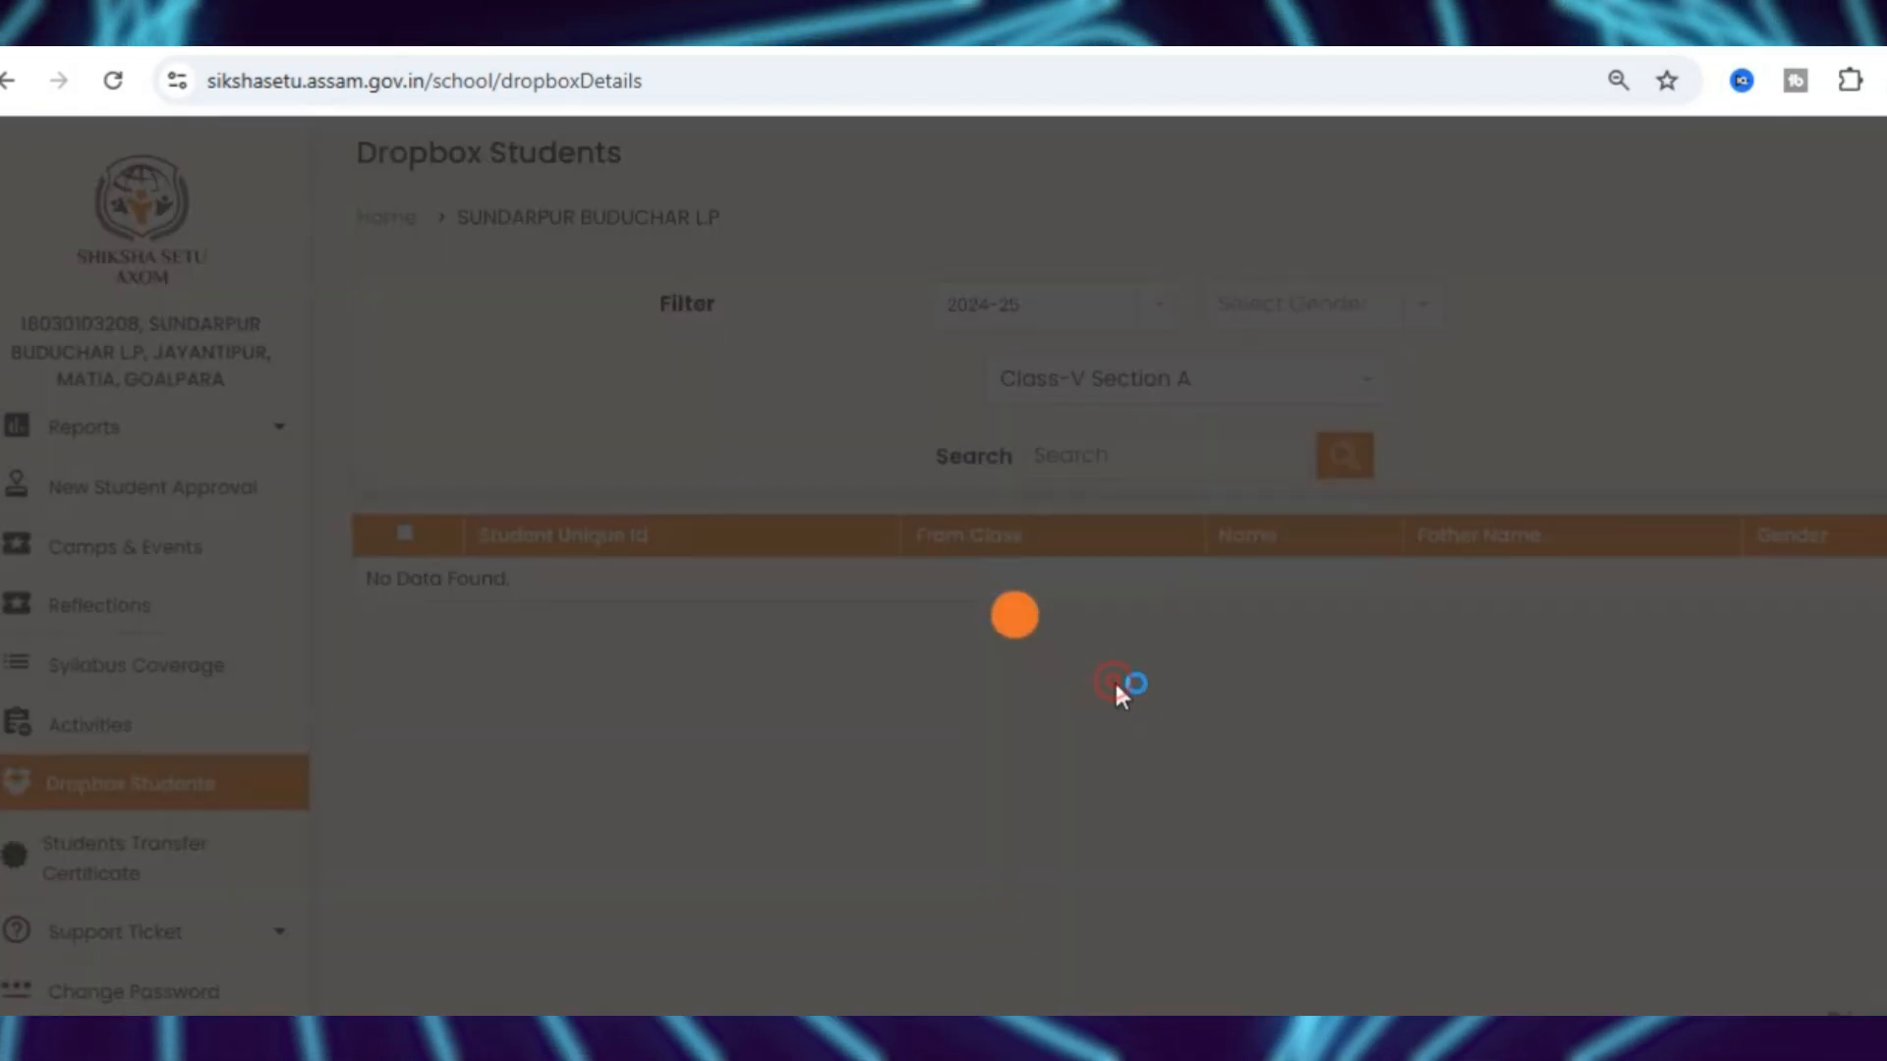
scroll(982, 706, "down", 4)
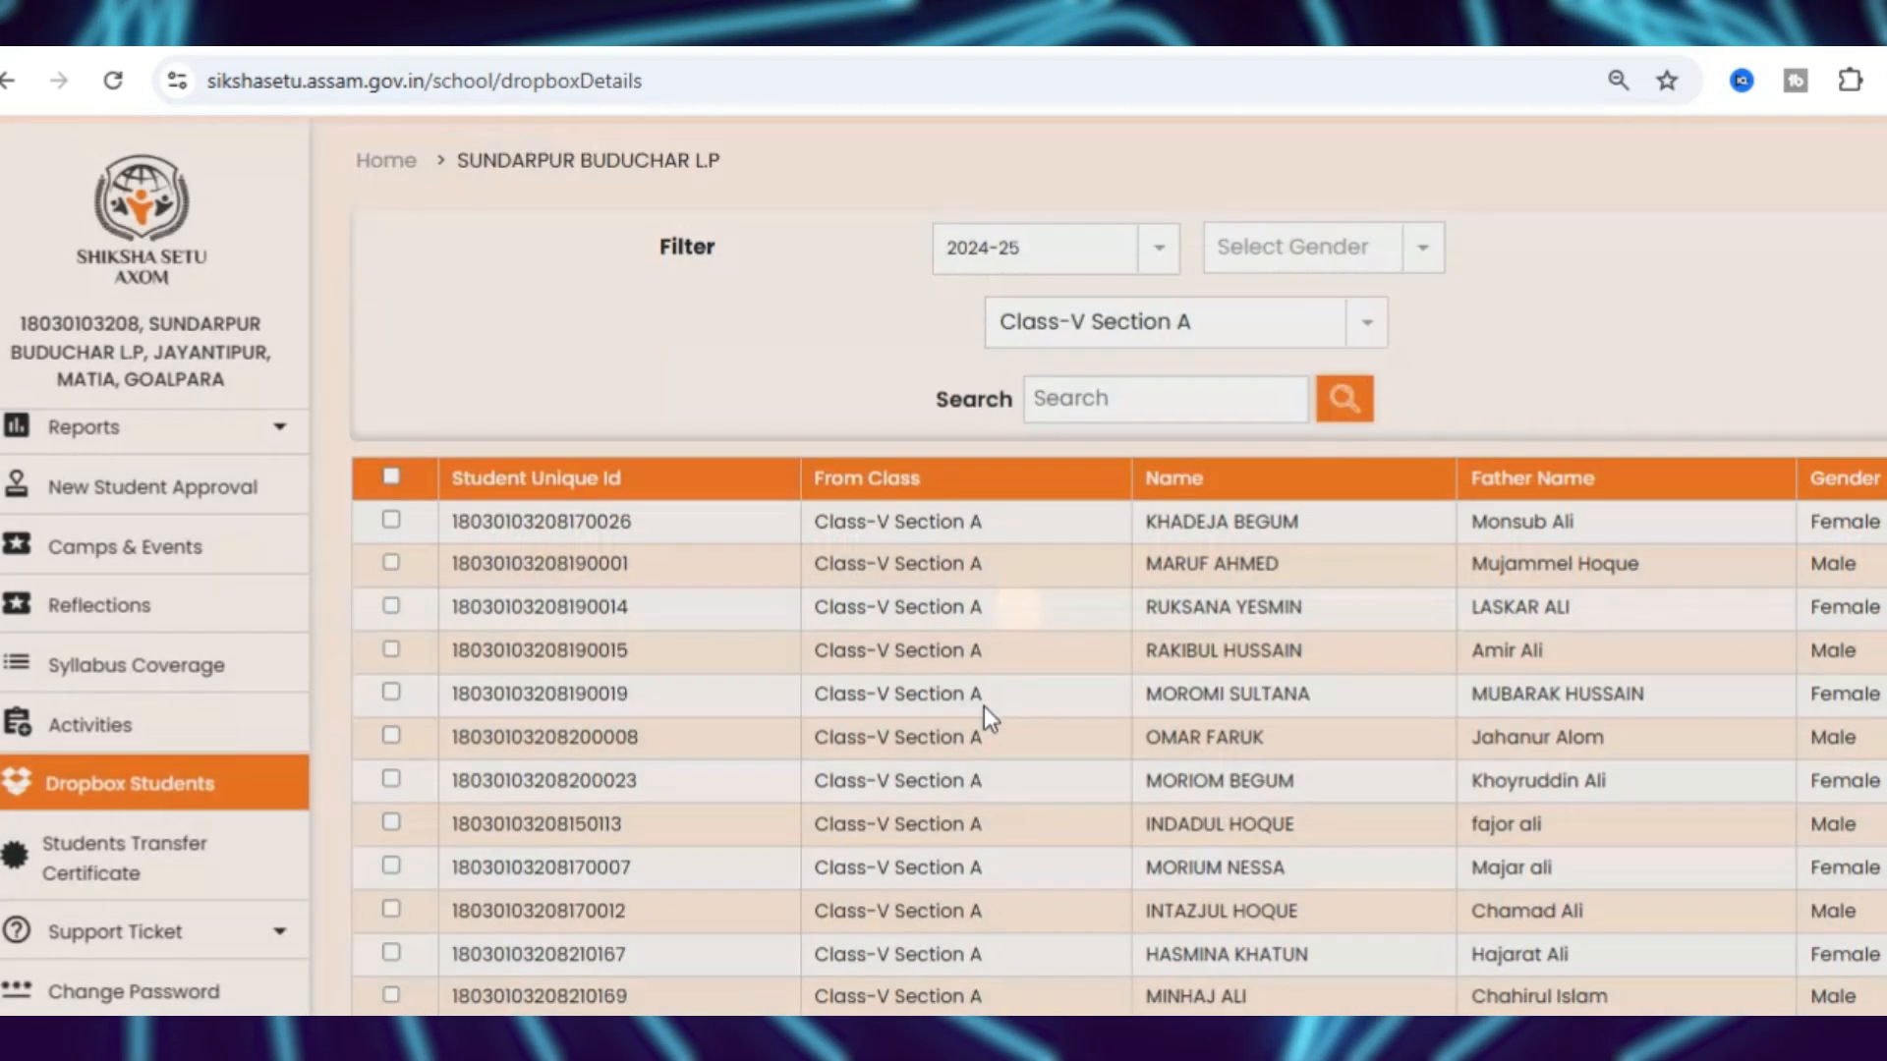
scroll(533, 823, "up", 5)
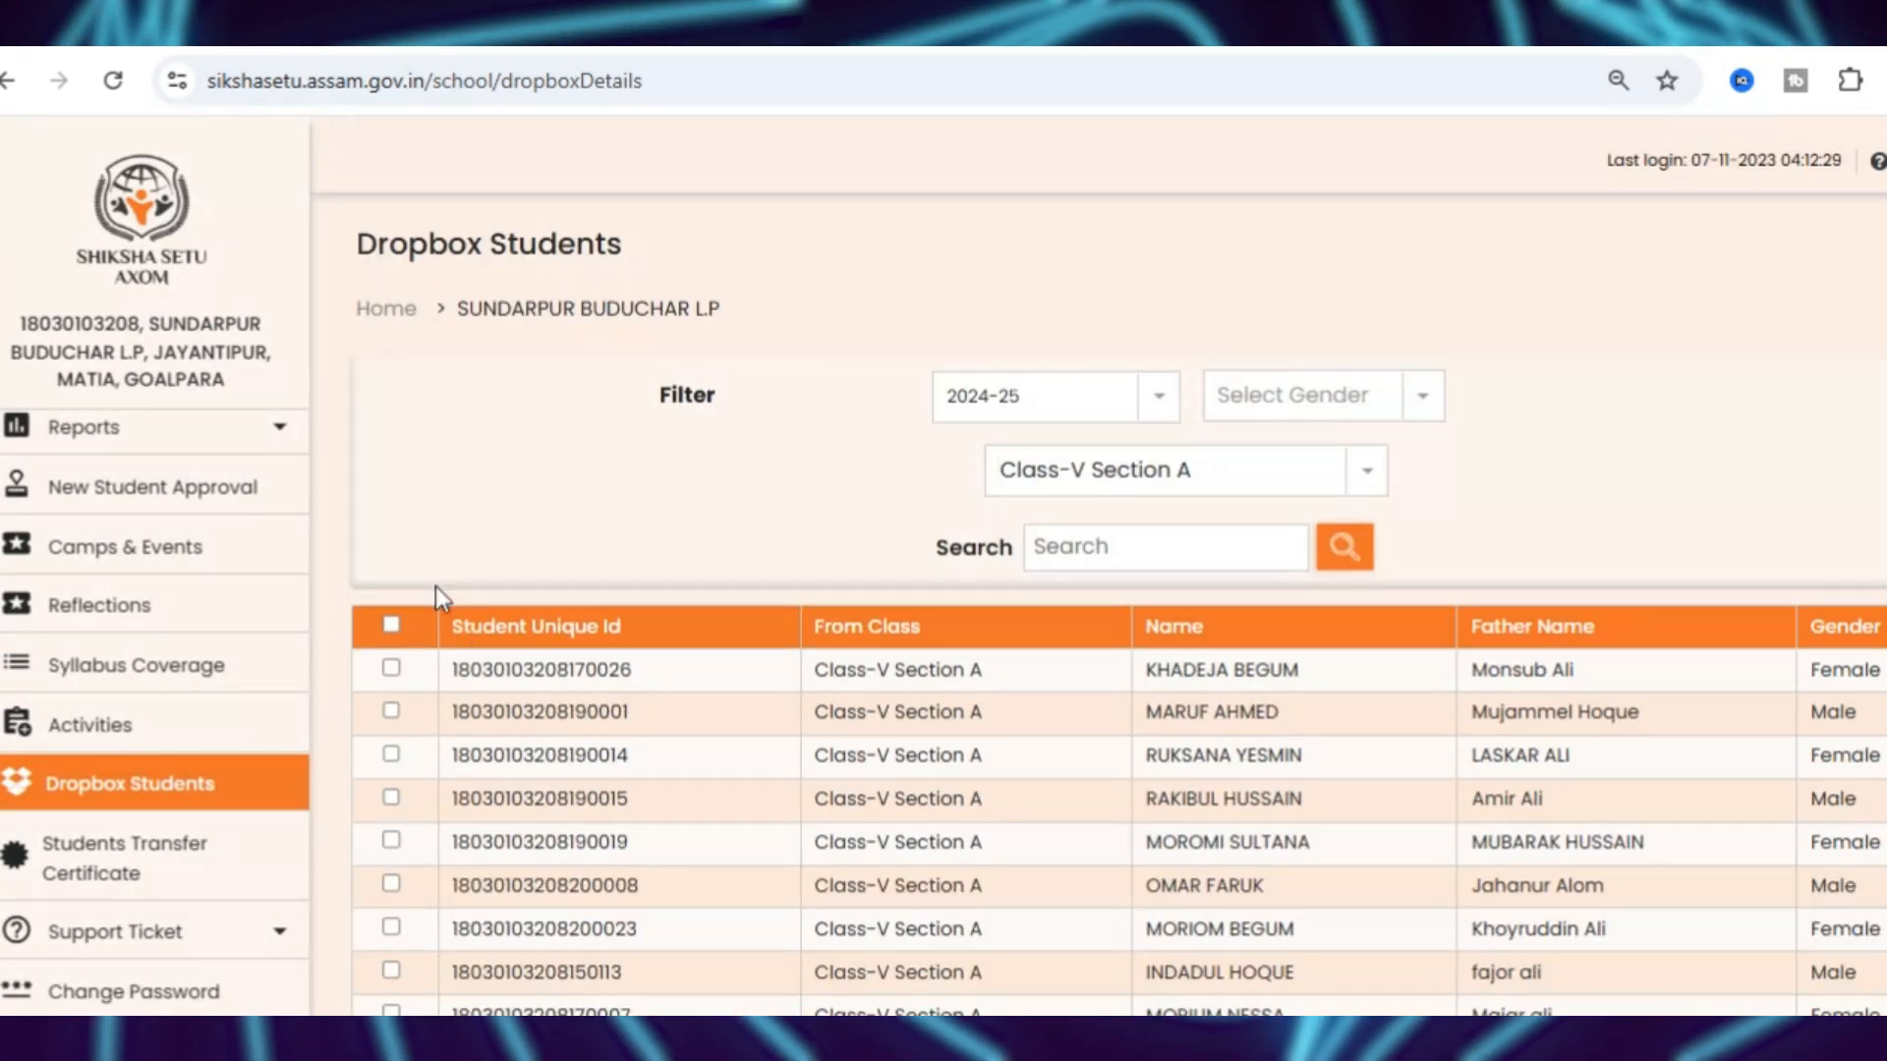
Select all filtered dropbox students and pull them into Class-V
left_click(390, 624)
scroll(862, 663, "down", 5)
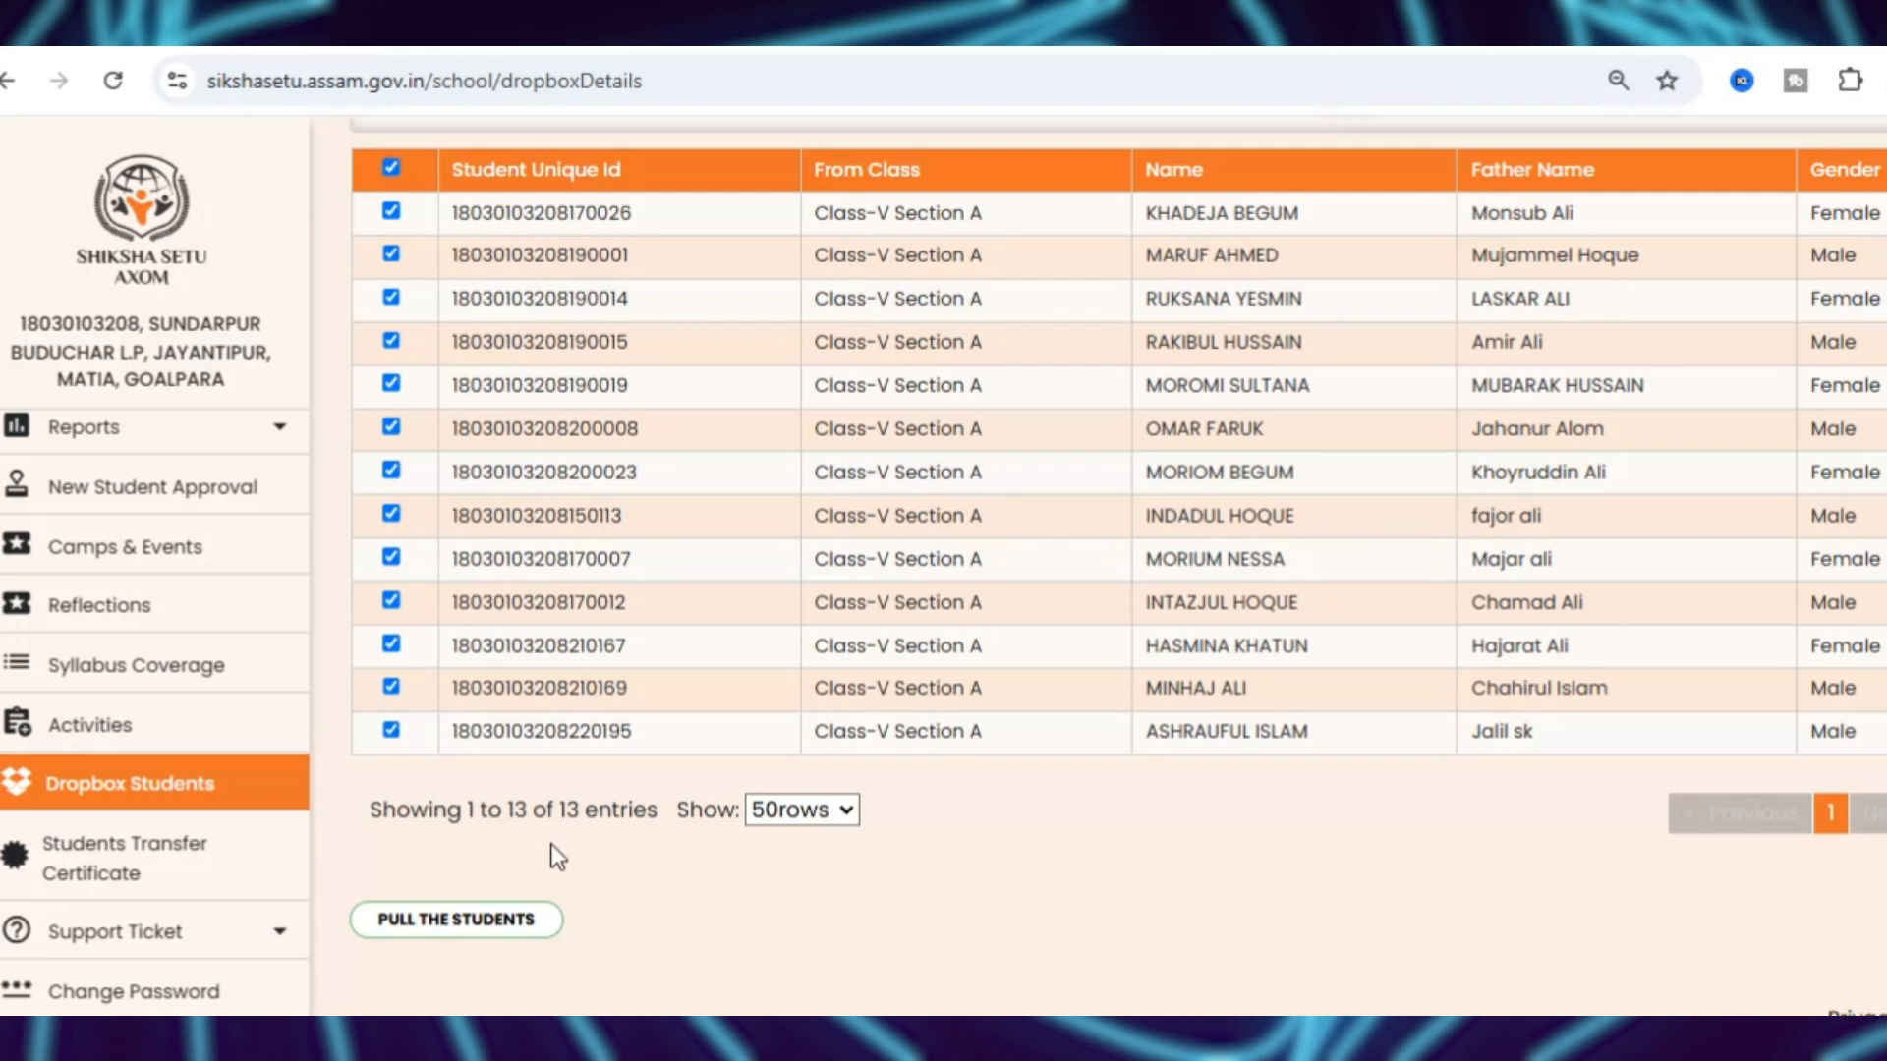
left_click(461, 918)
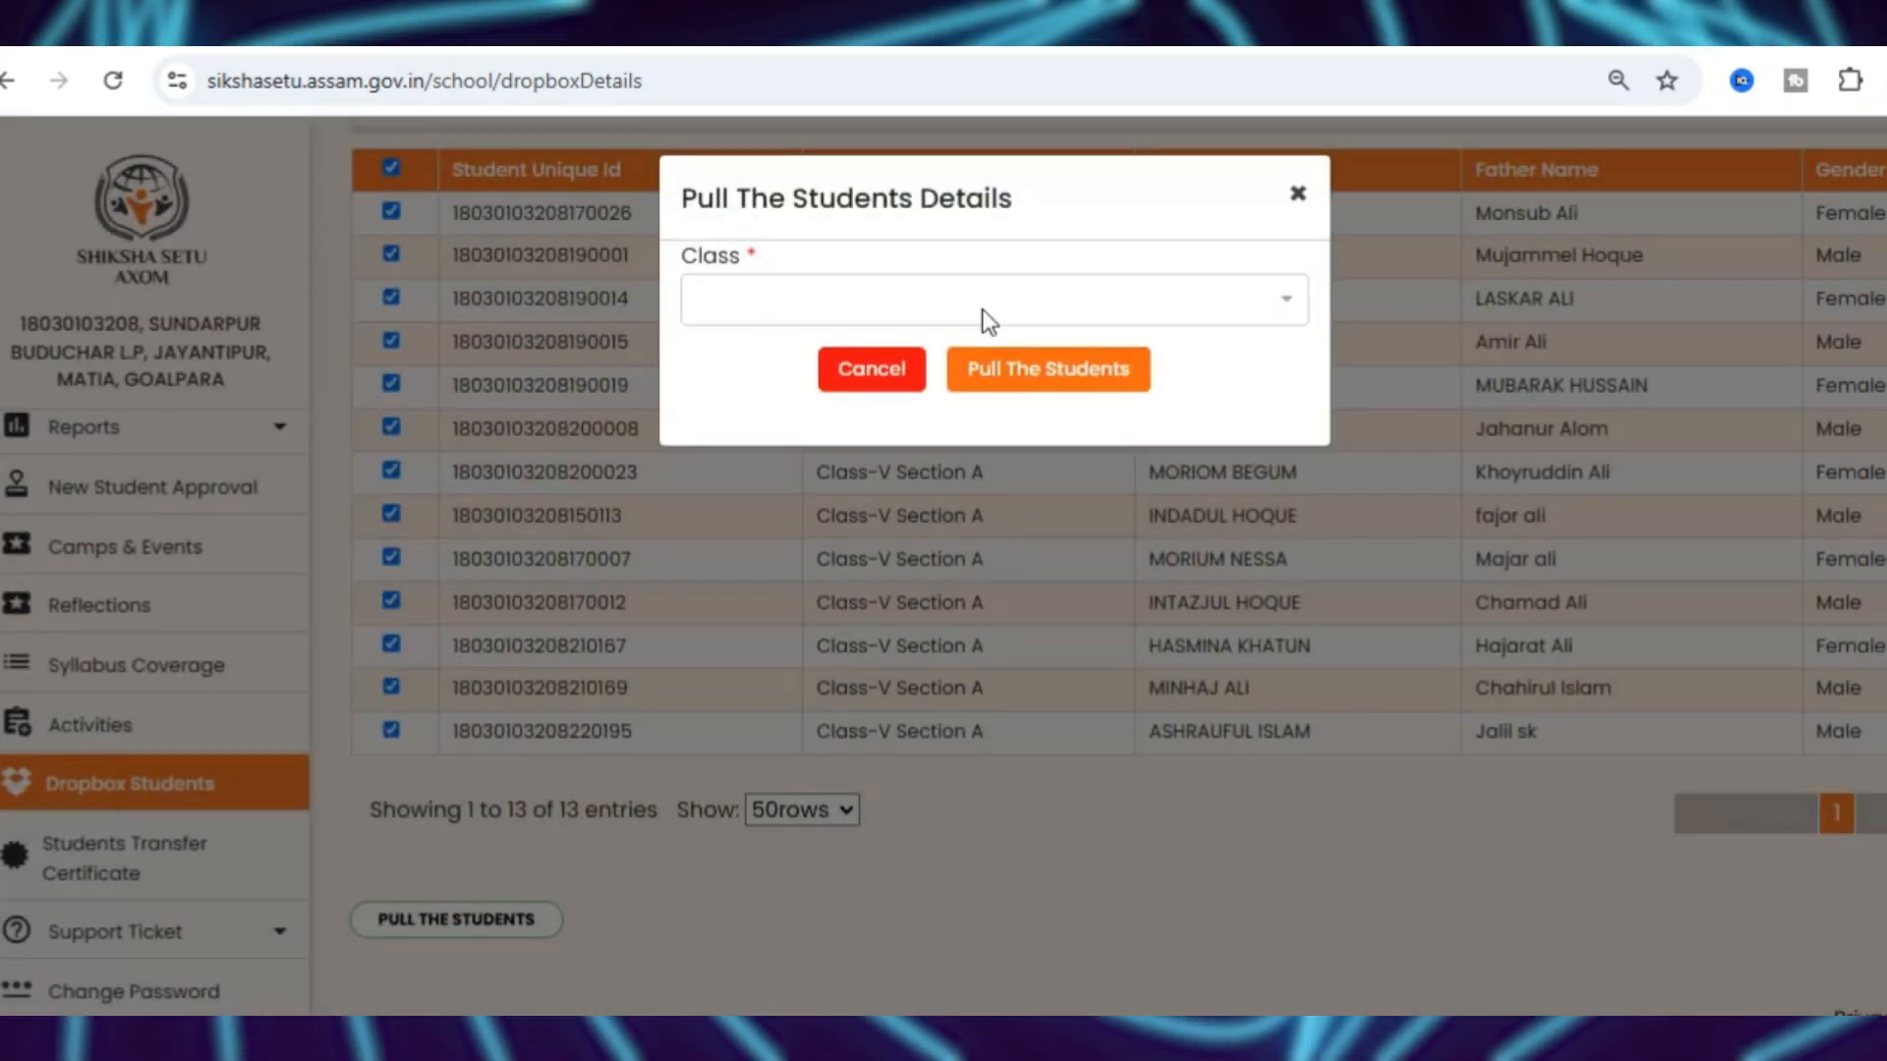
left_click(982, 306)
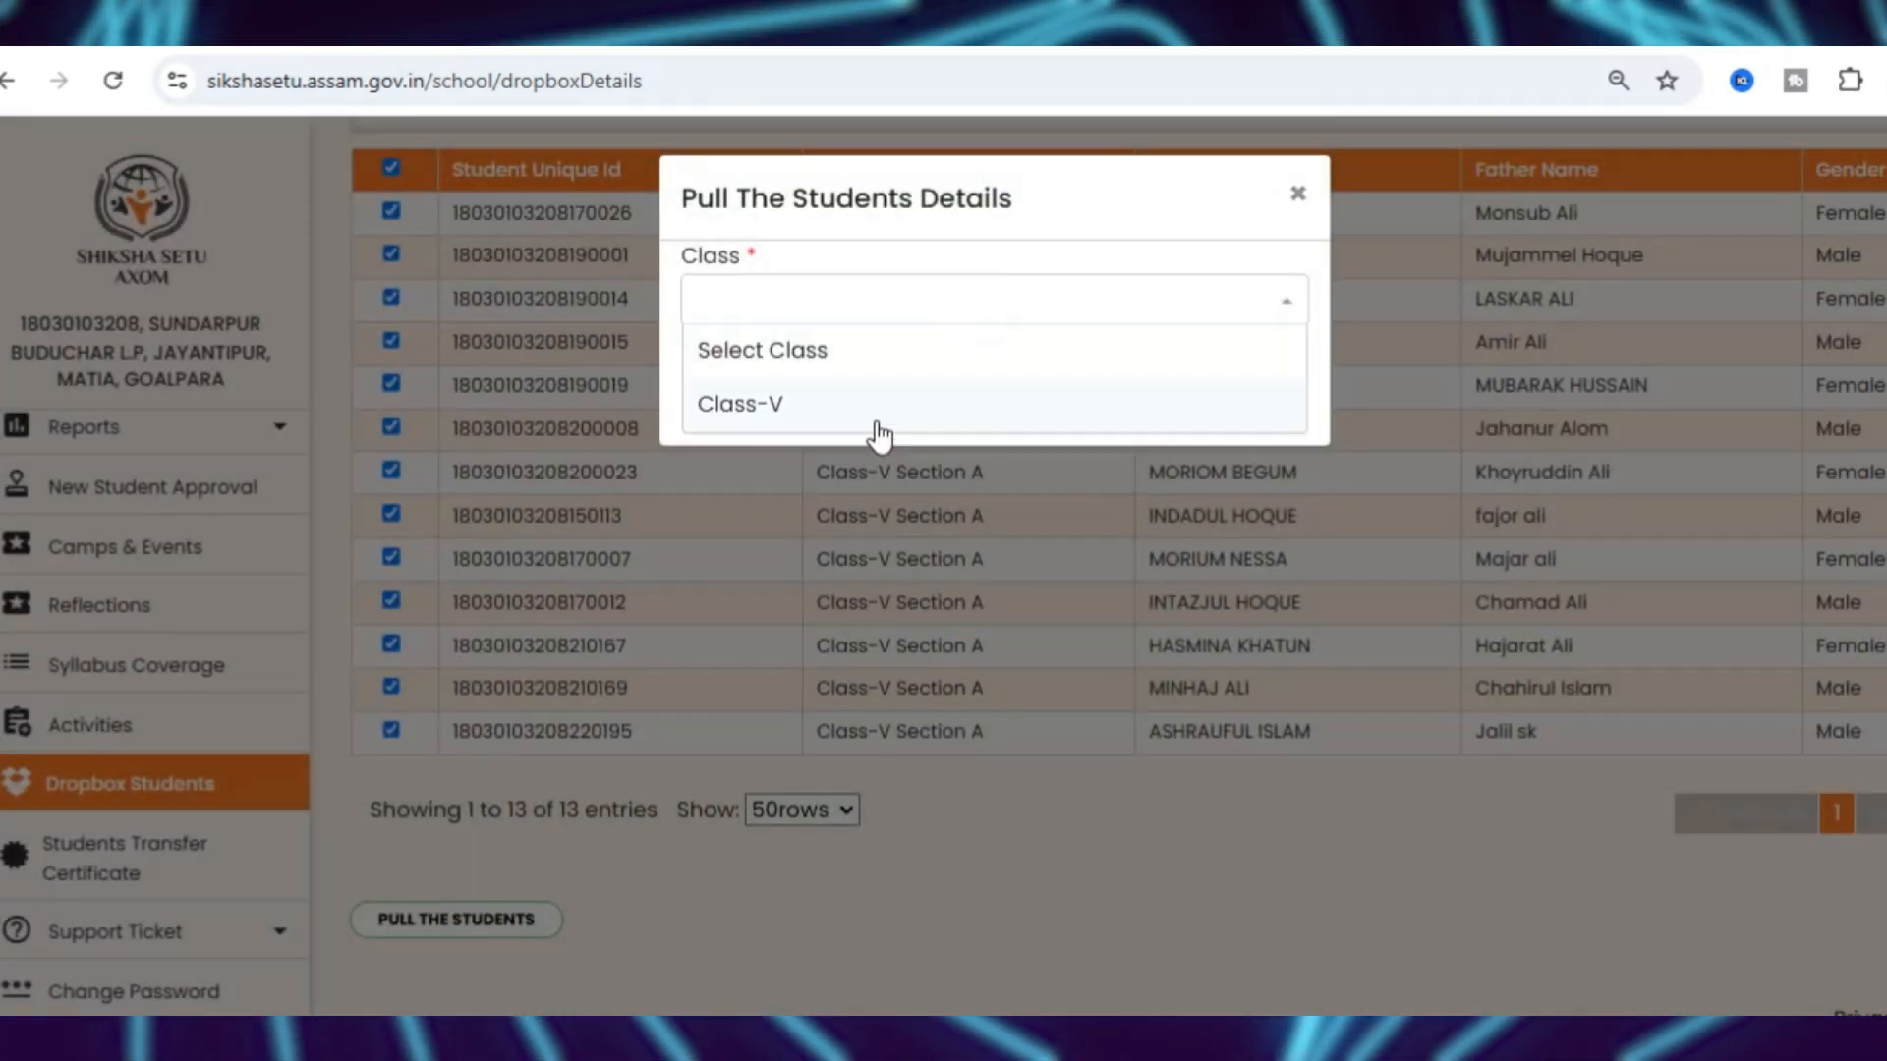
left_click(880, 405)
left_click(977, 377)
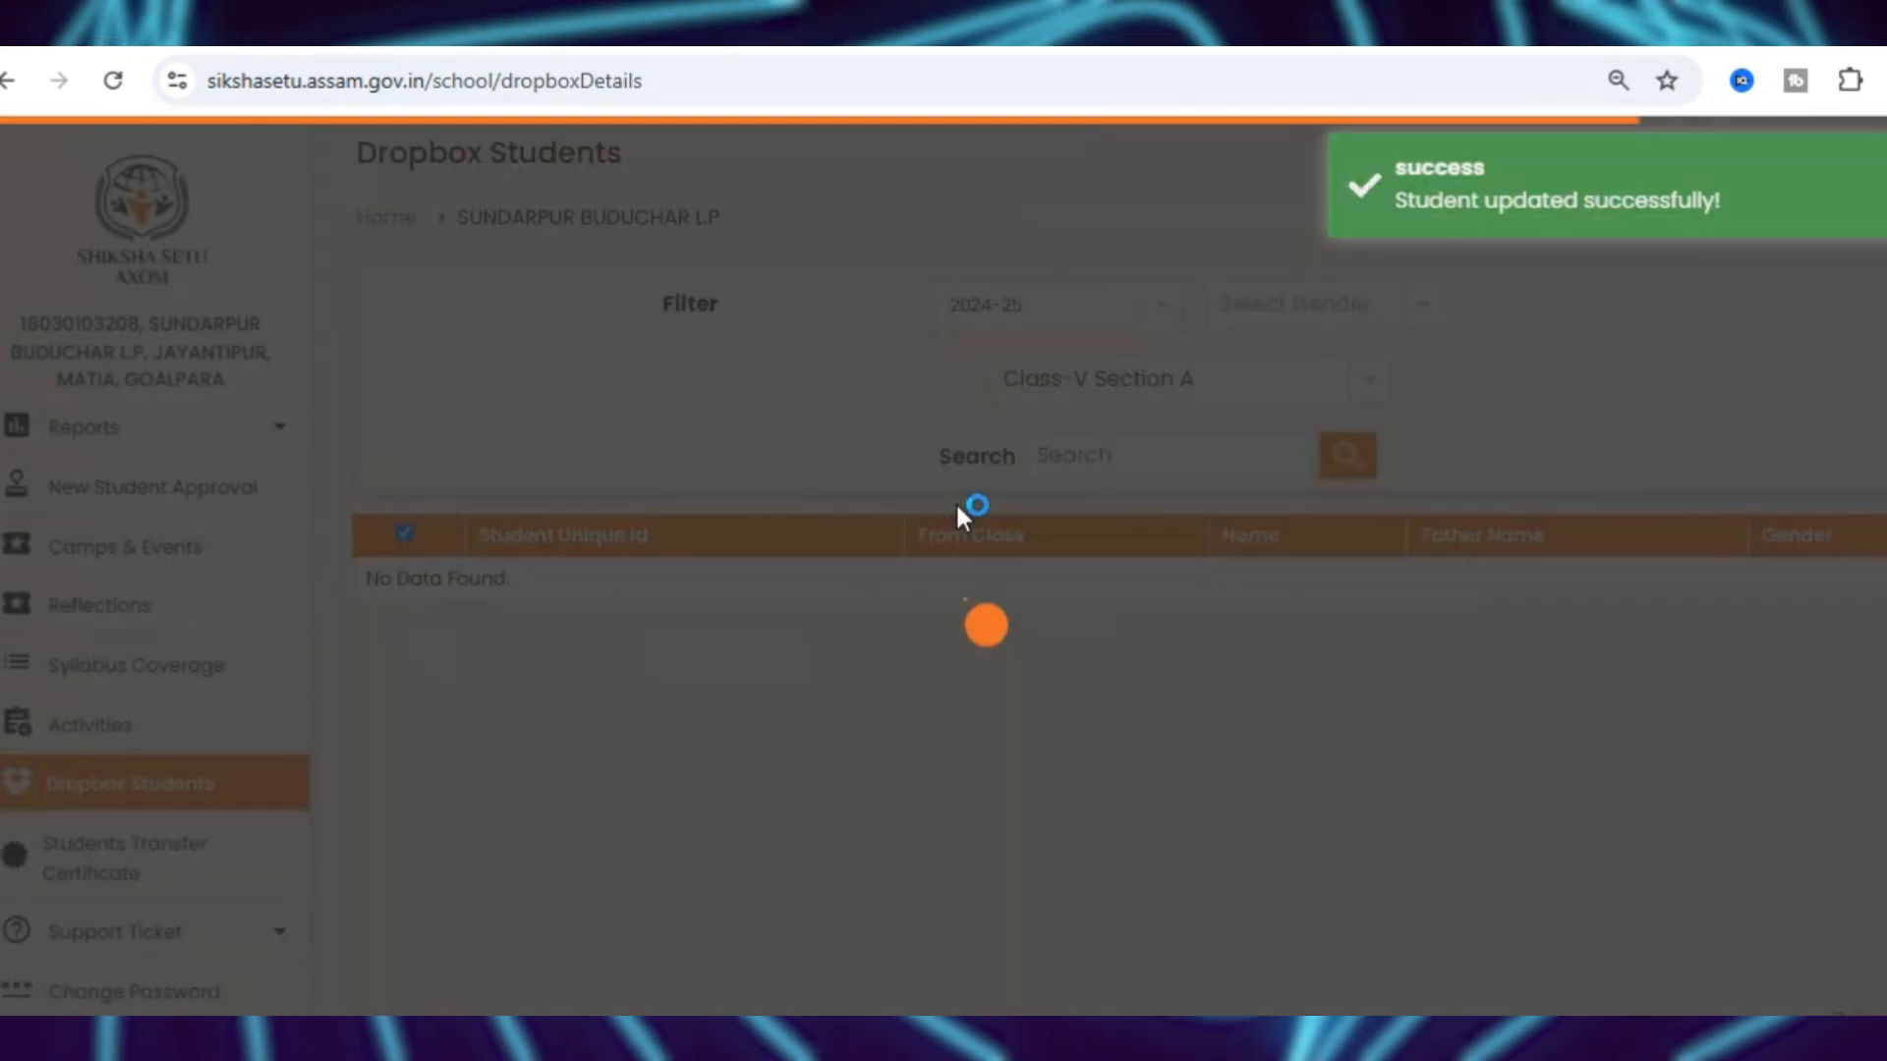
Return to the Promotion or Repeater page and open the Class-V Section A student list
scroll(98, 491, "up", 5)
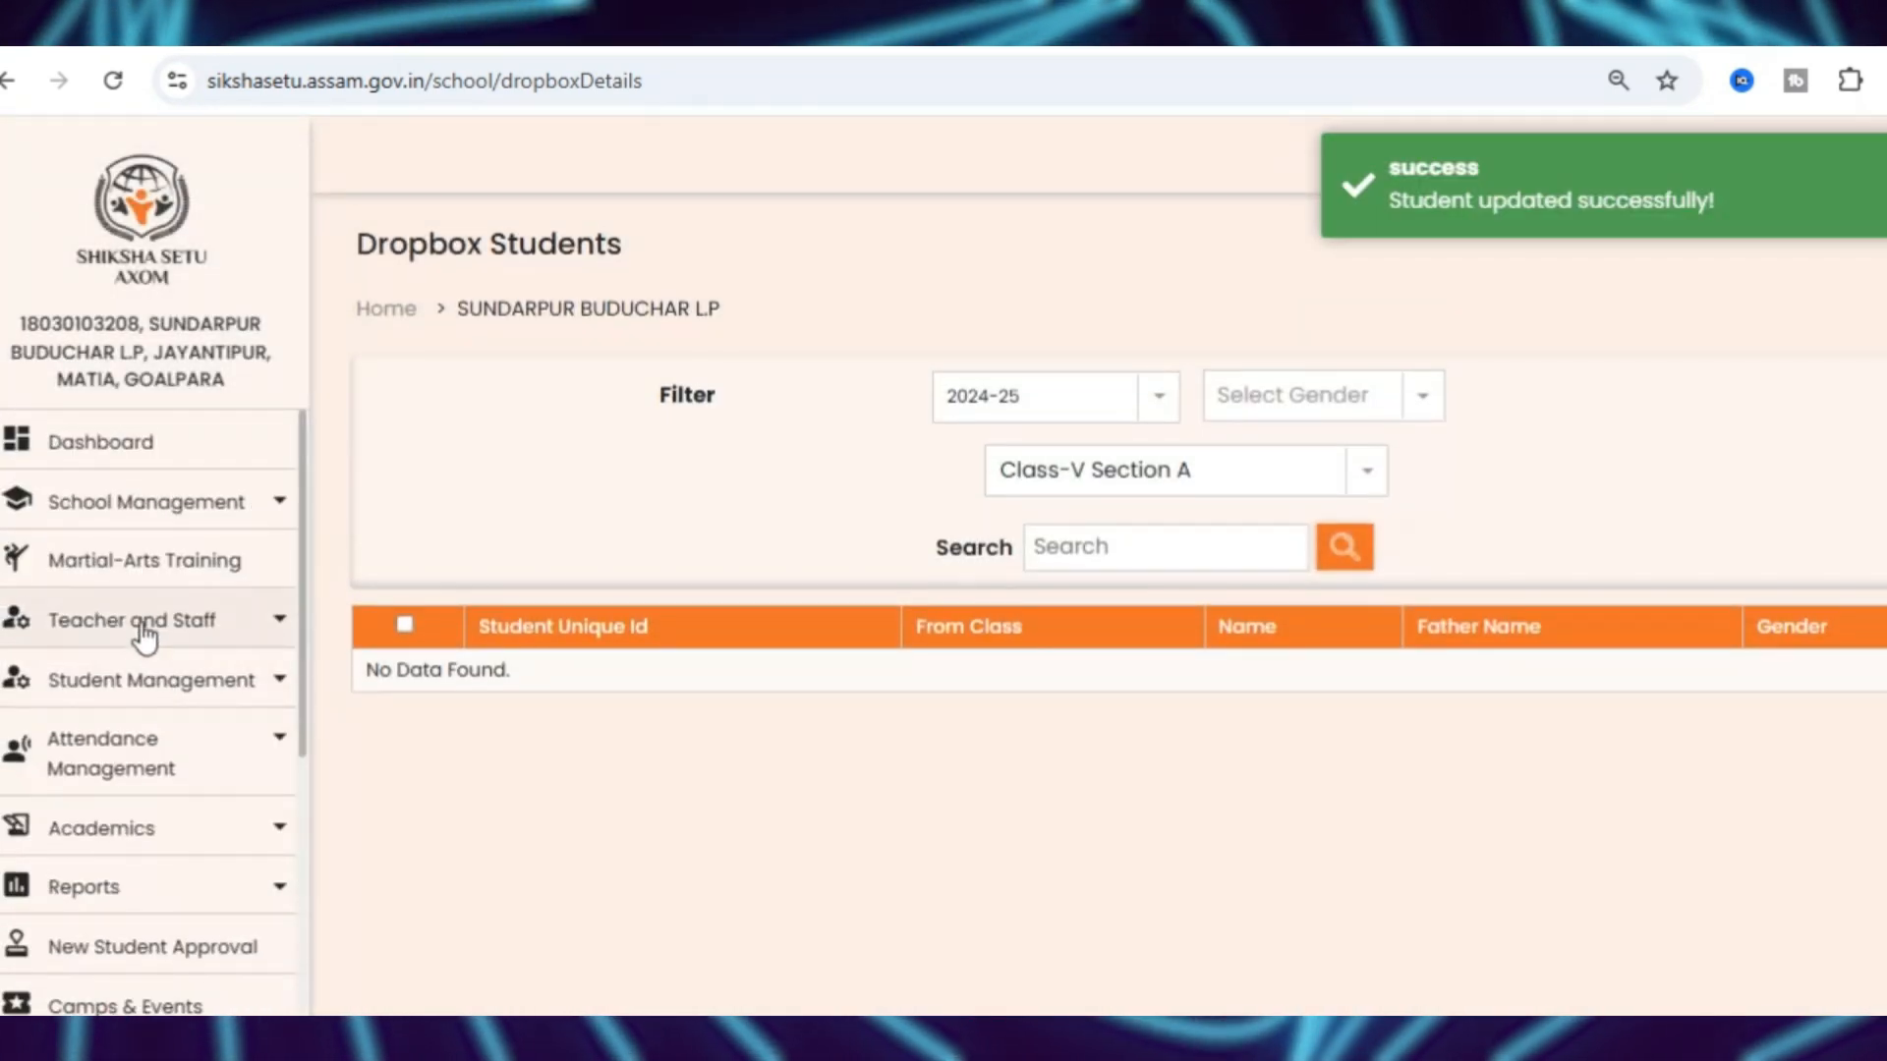
left_click(126, 693)
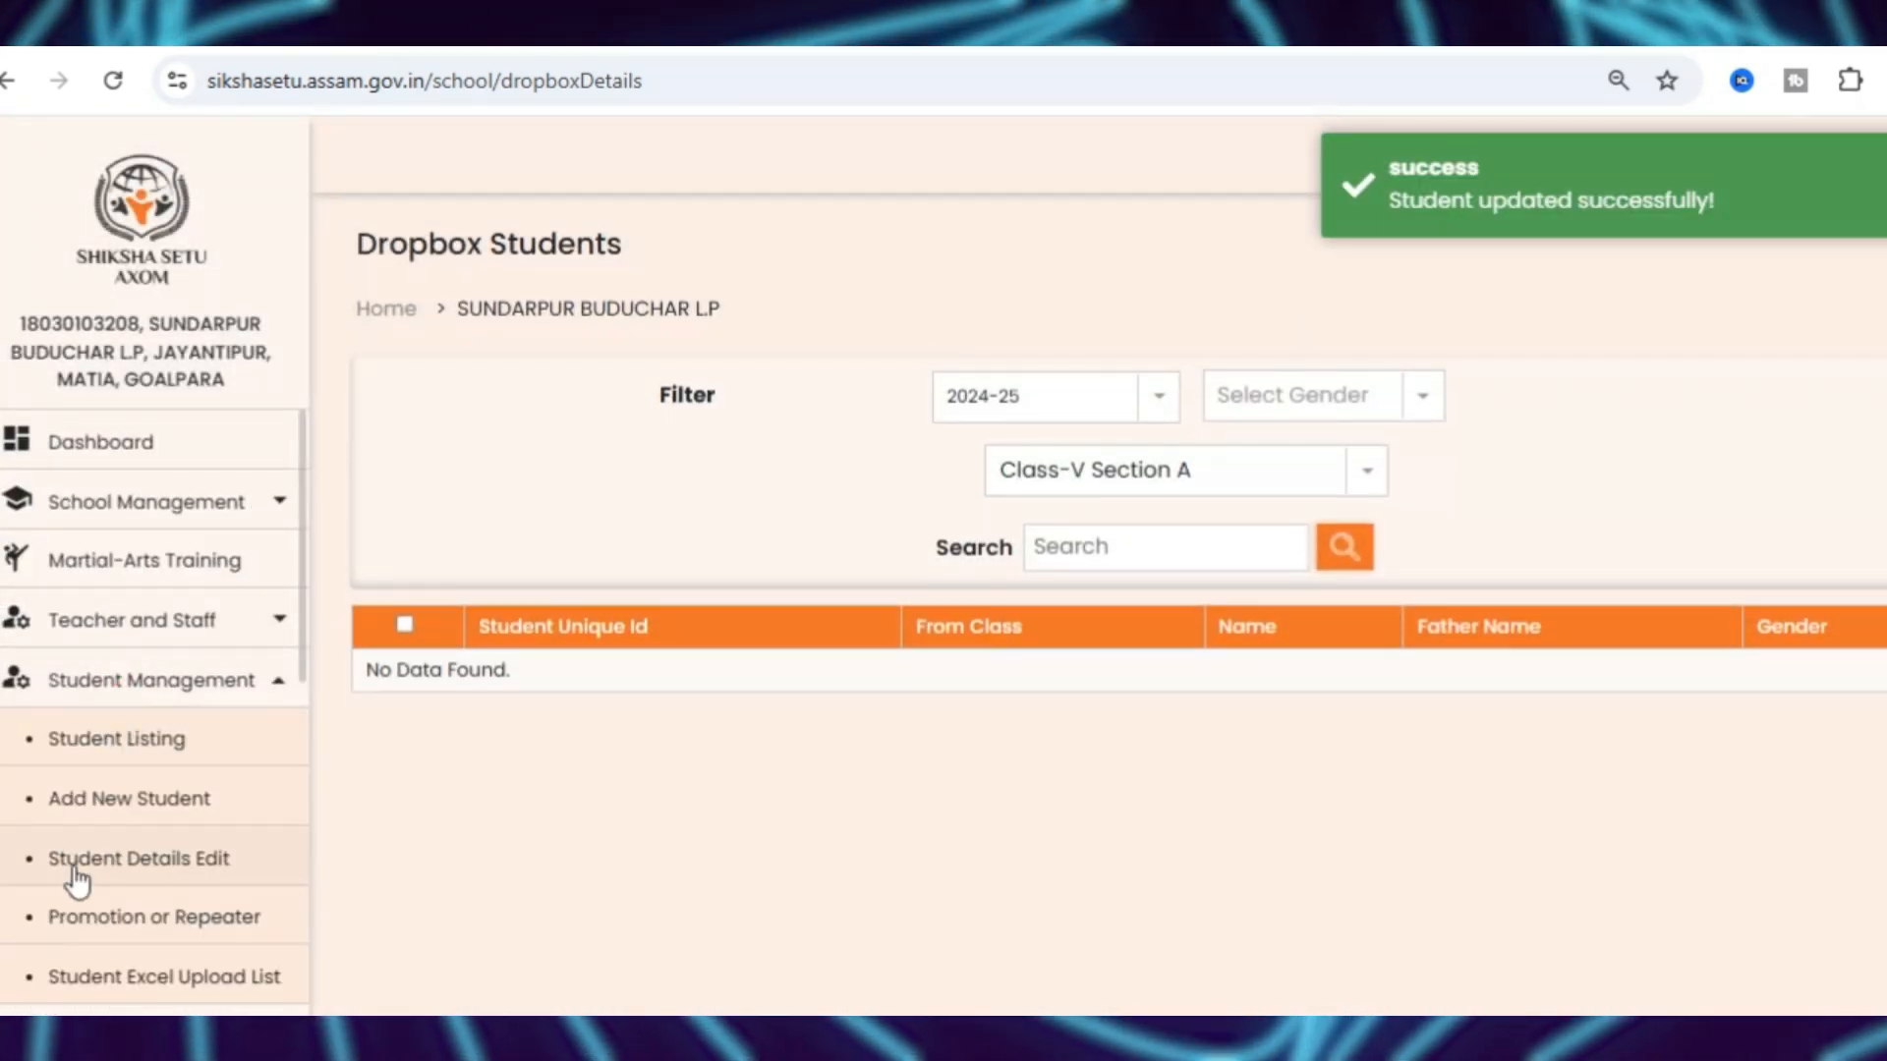
left_click(103, 918)
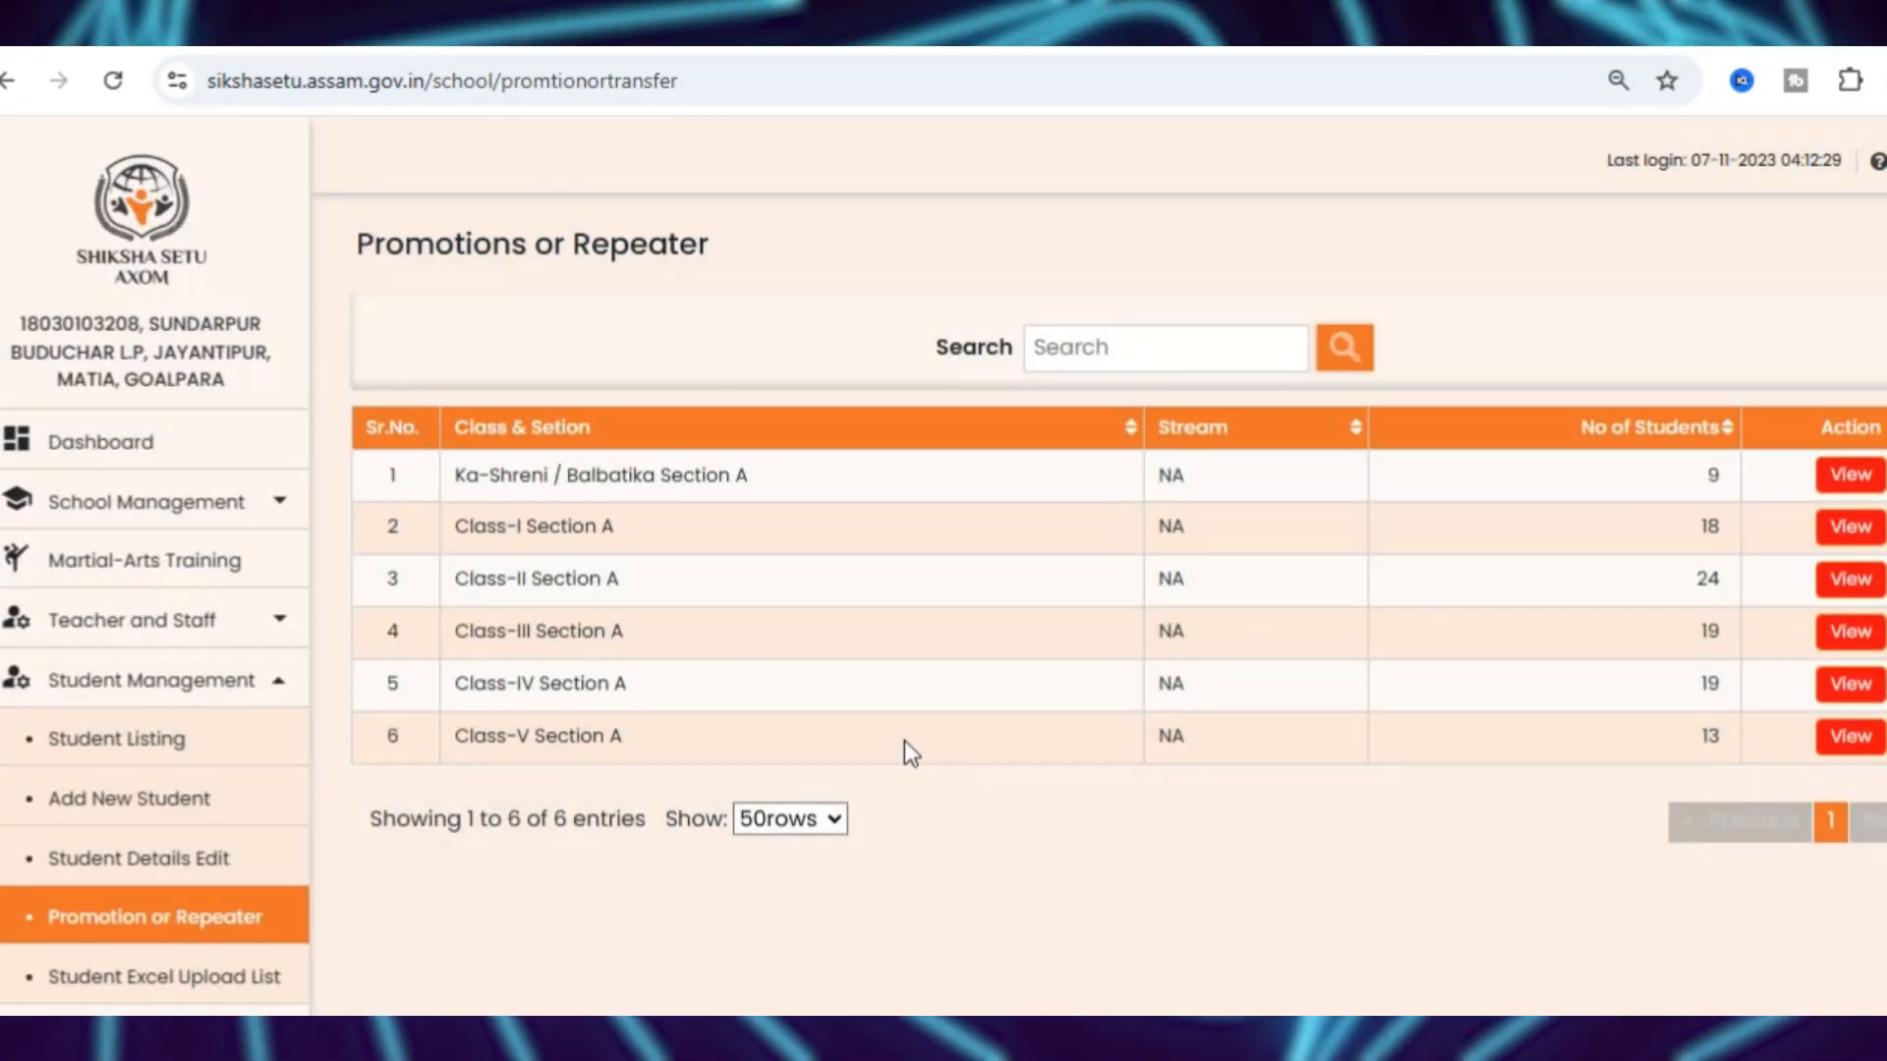
left_click(1851, 738)
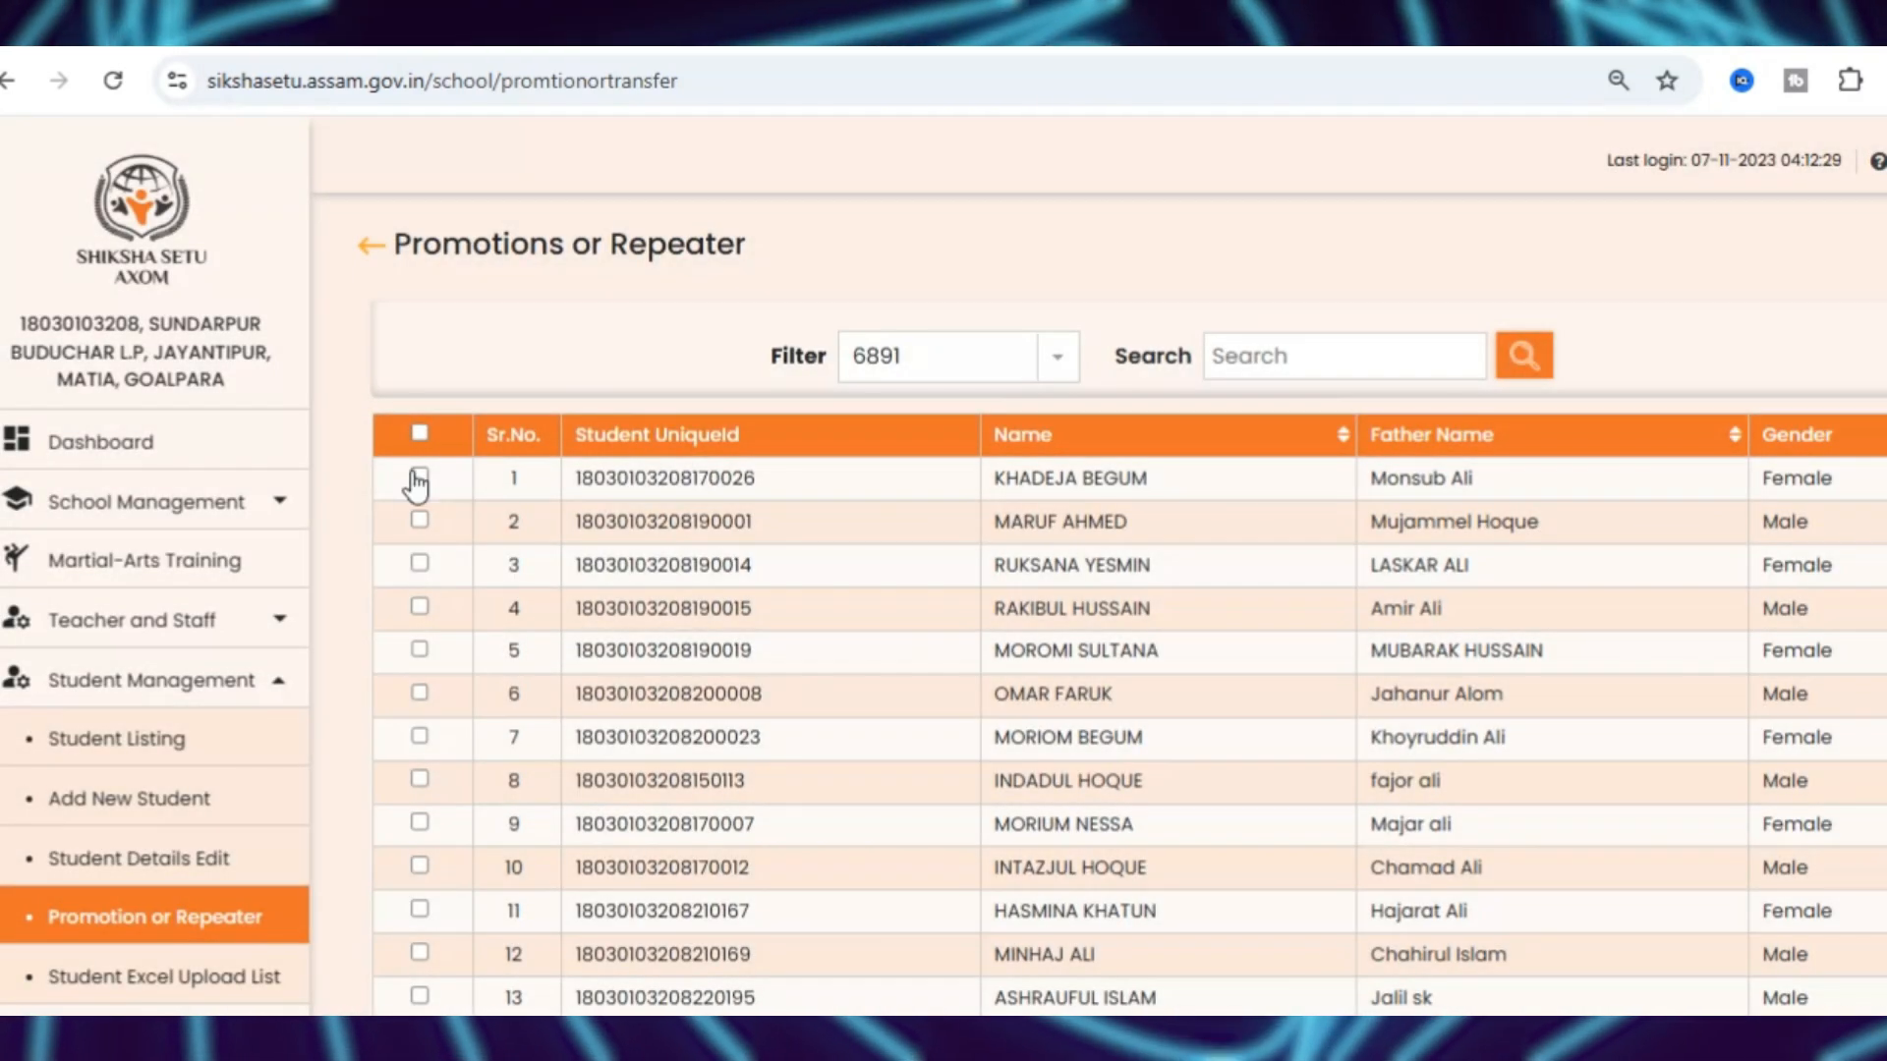
Mark individual students in the Class-V Section A list, and extend the selection to all of its students
left_click(420, 477)
left_click(420, 519)
left_click(419, 564)
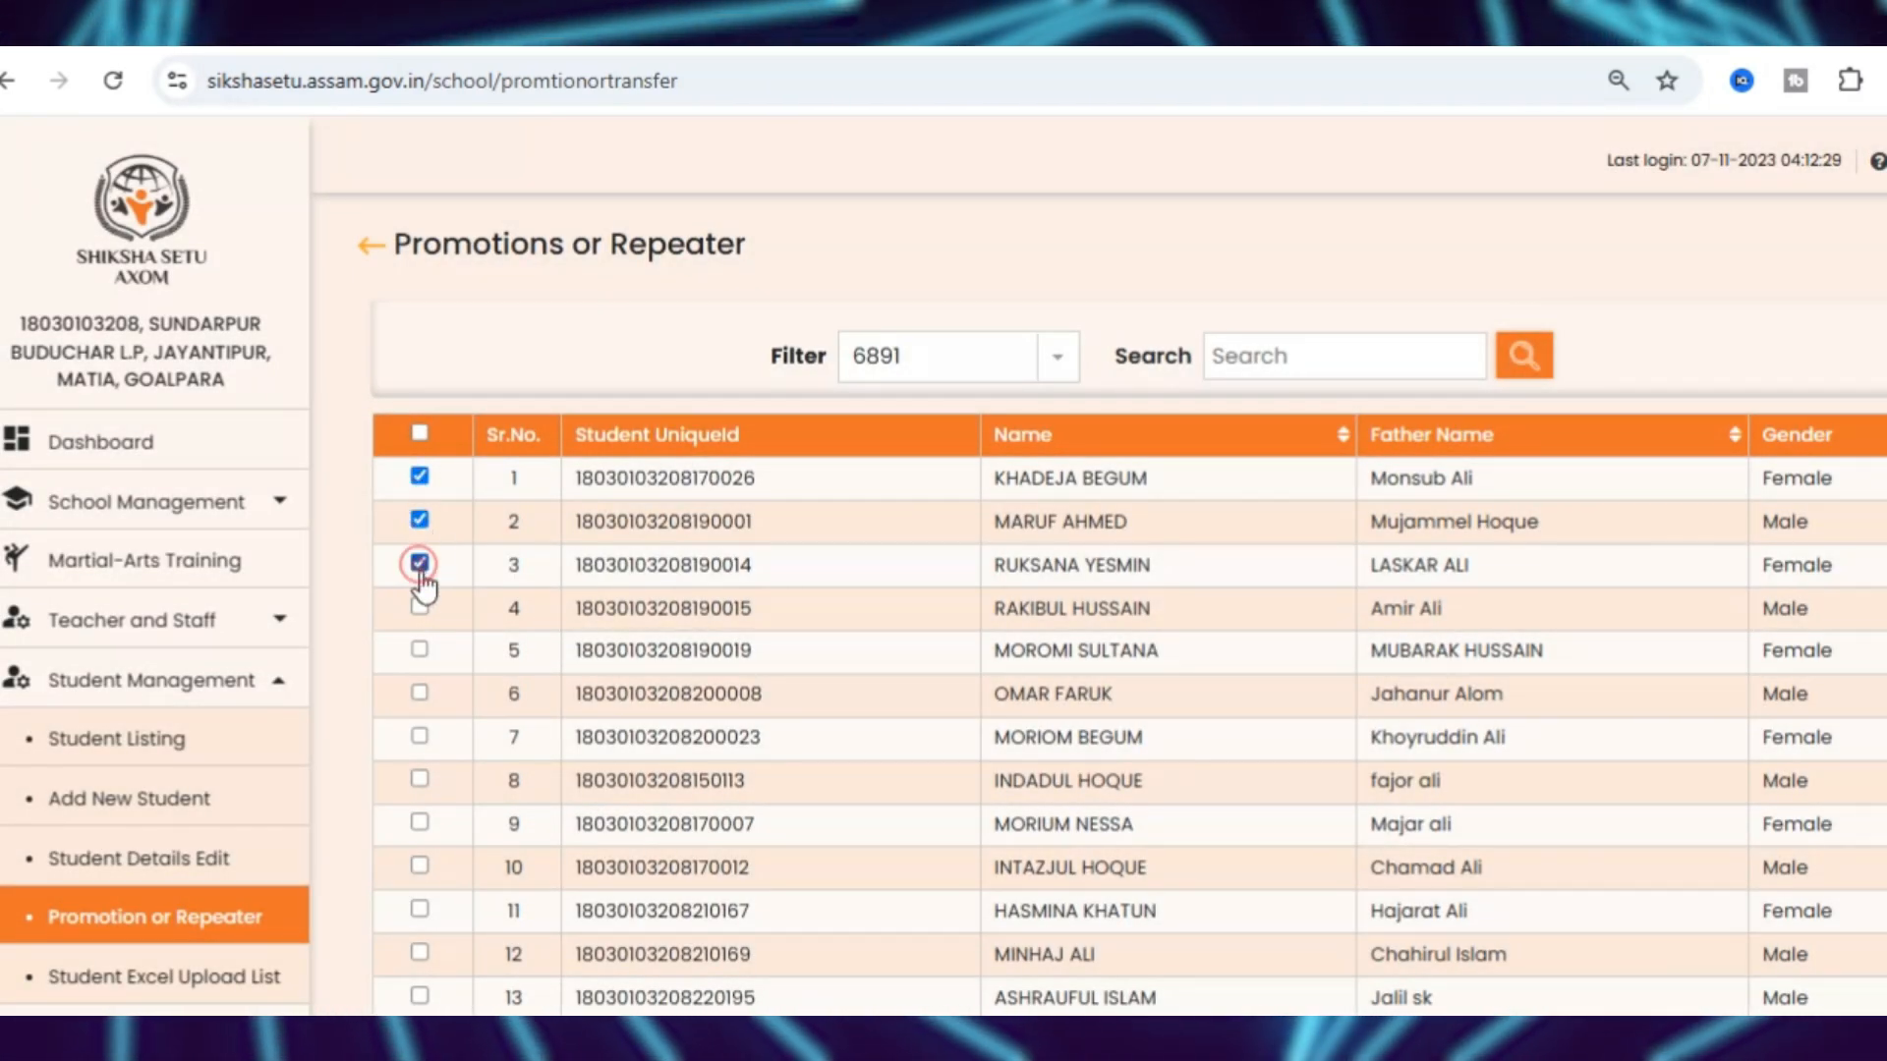
left_click(420, 649)
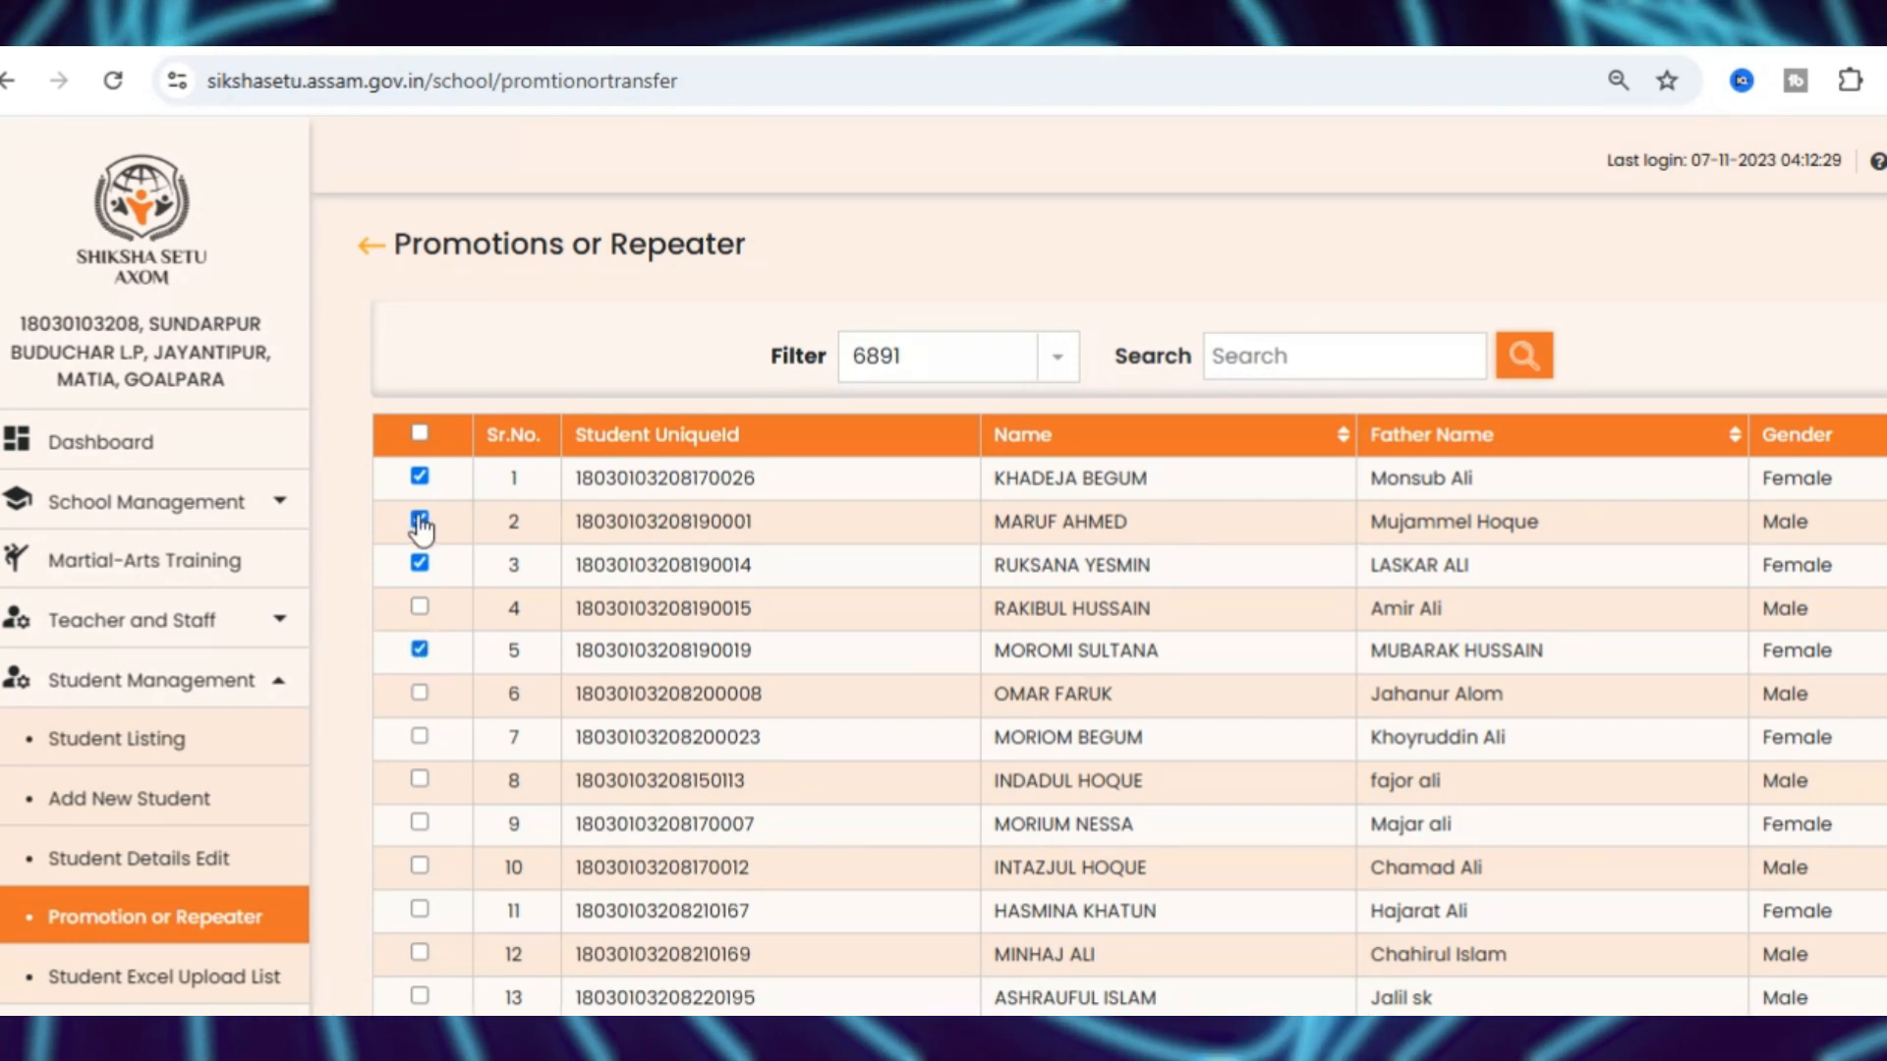
left_click(419, 438)
scroll(648, 580, "down", 3)
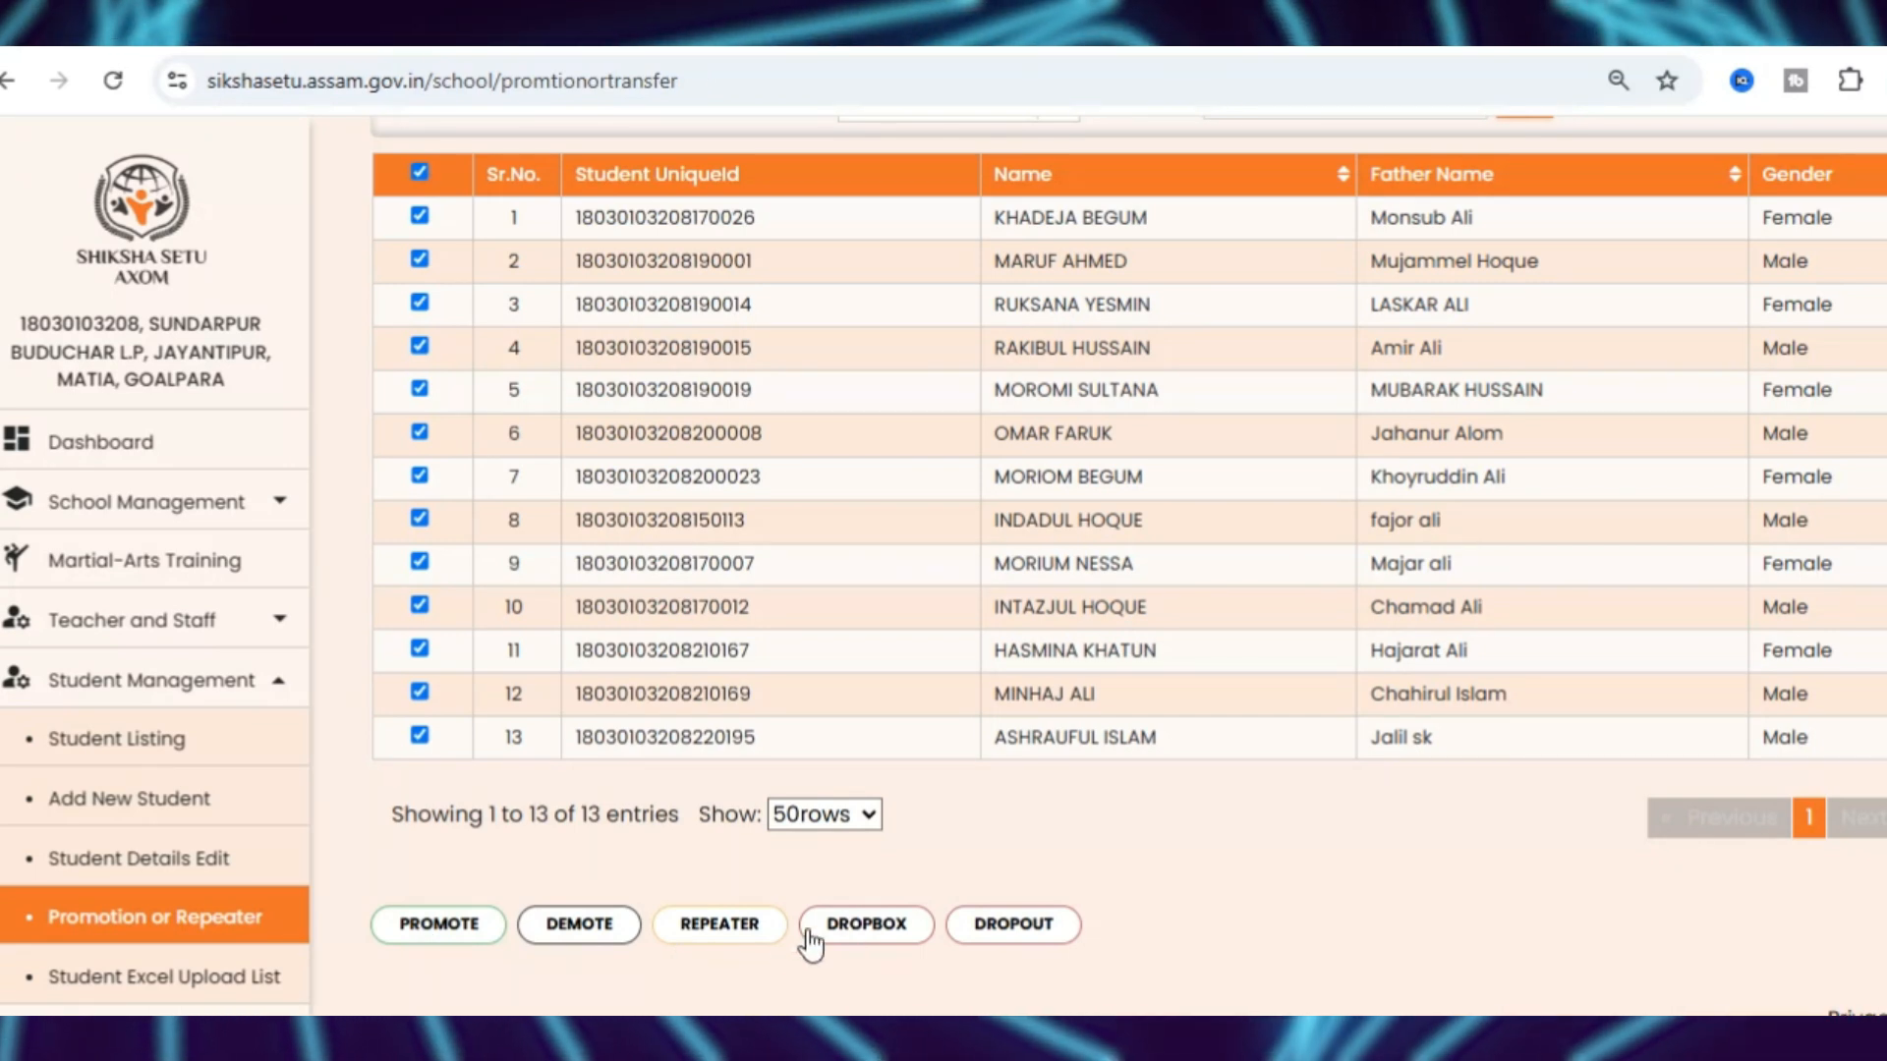
Move the selected Class-V students to the dropbox and go back to the class overview
left_click(869, 927)
left_click(1012, 794)
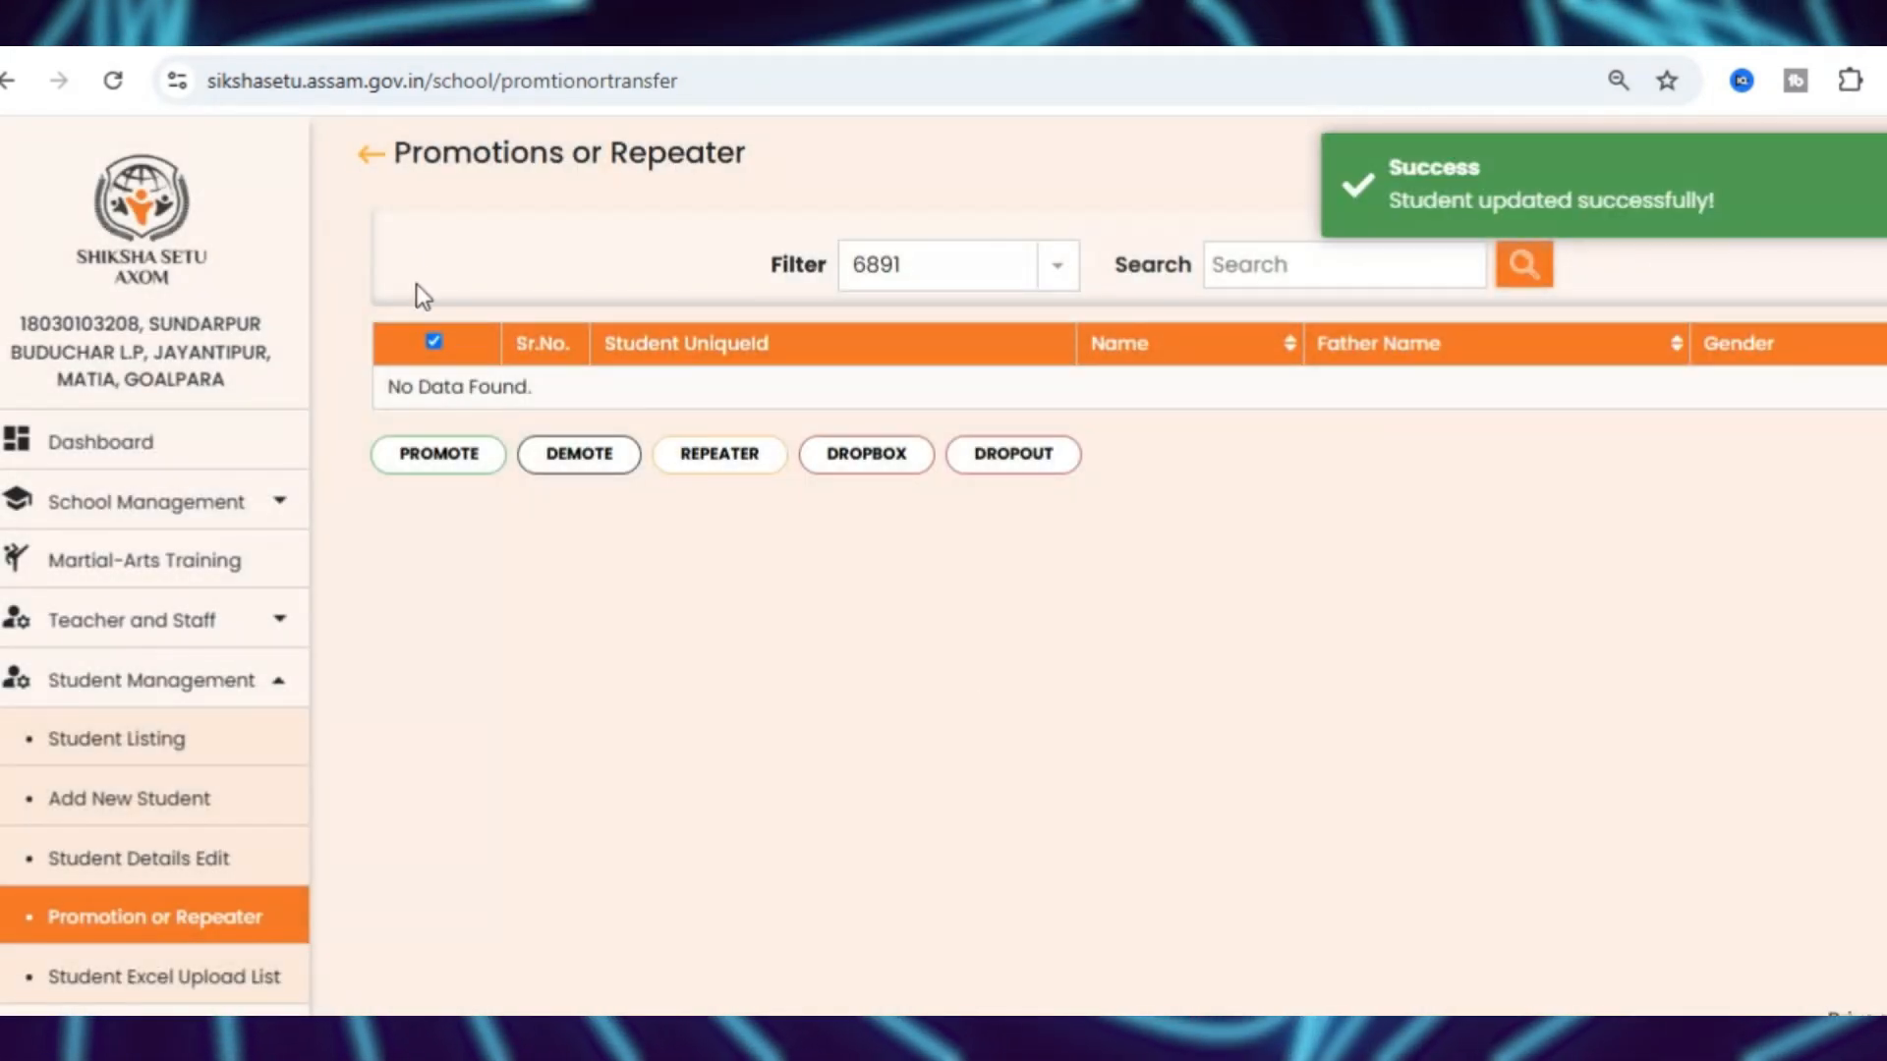
left_click(365, 157)
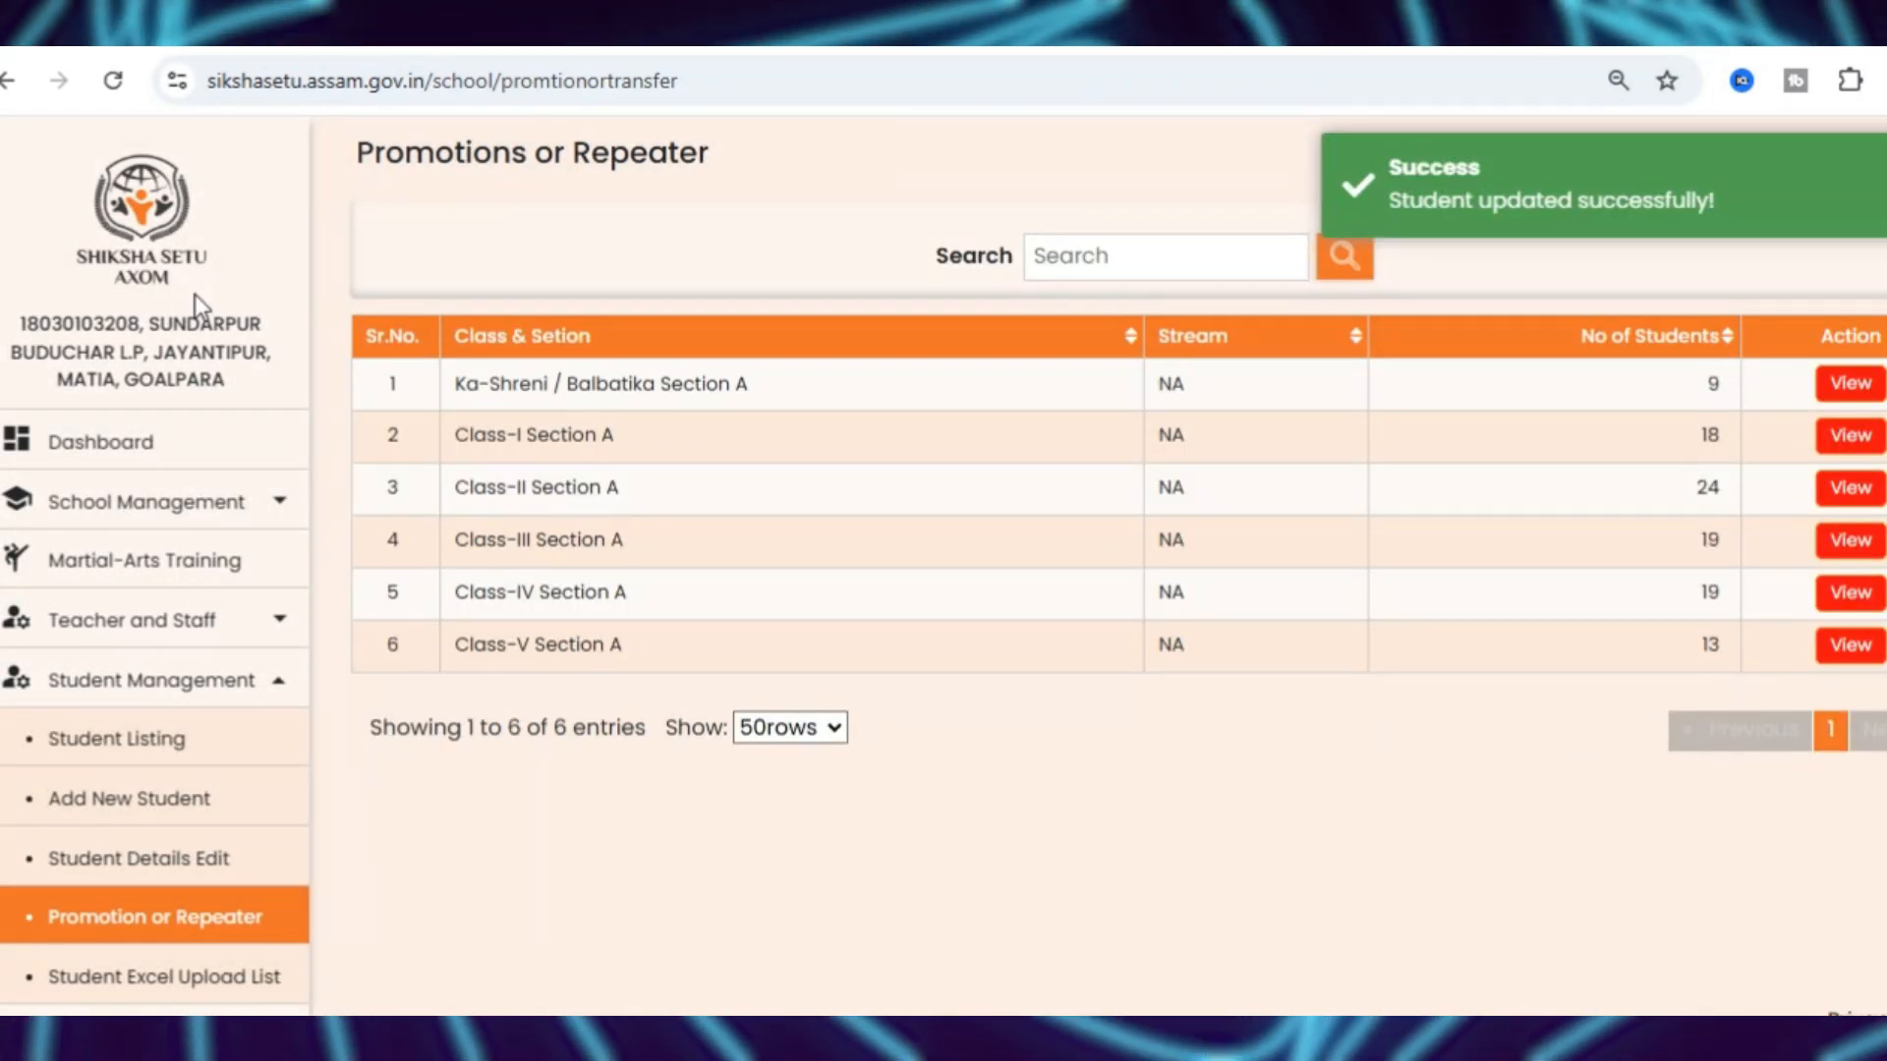
Refresh the class overview, and select all students in the Class-IV Section A list
left_click(113, 80)
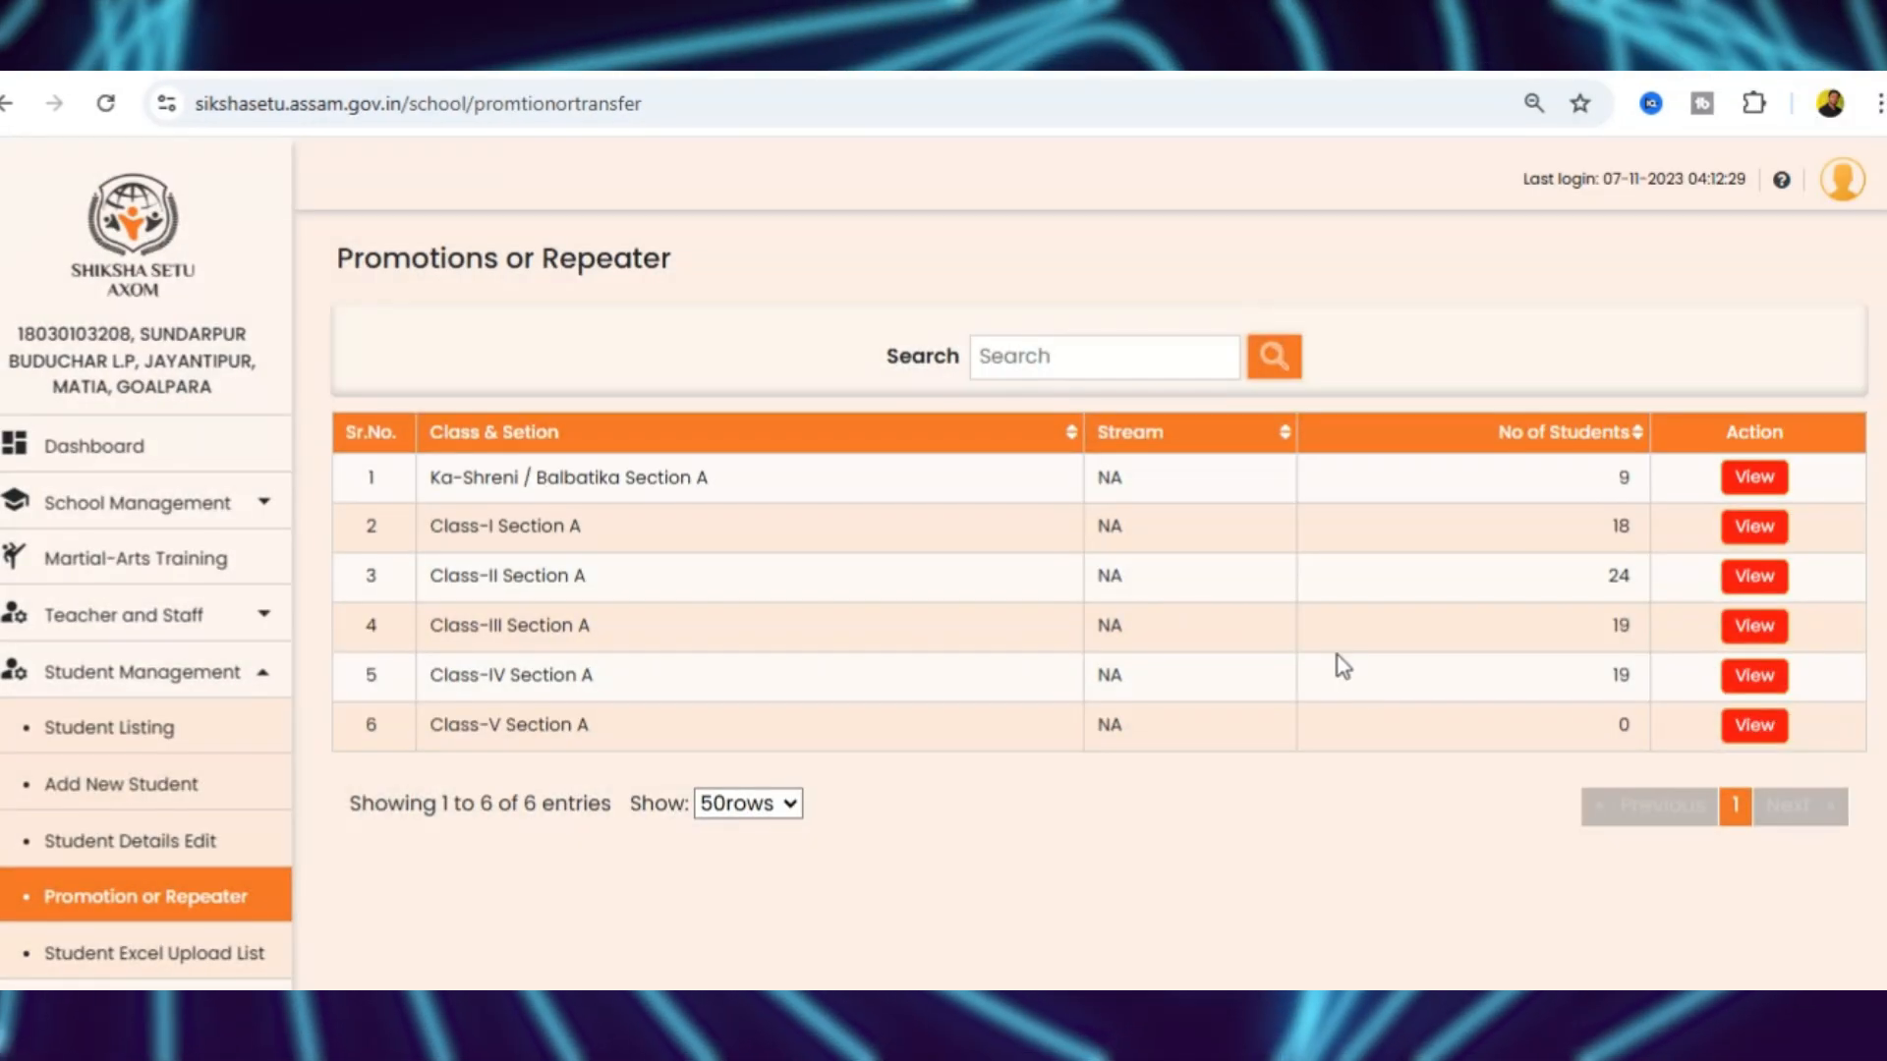
left_click(1753, 678)
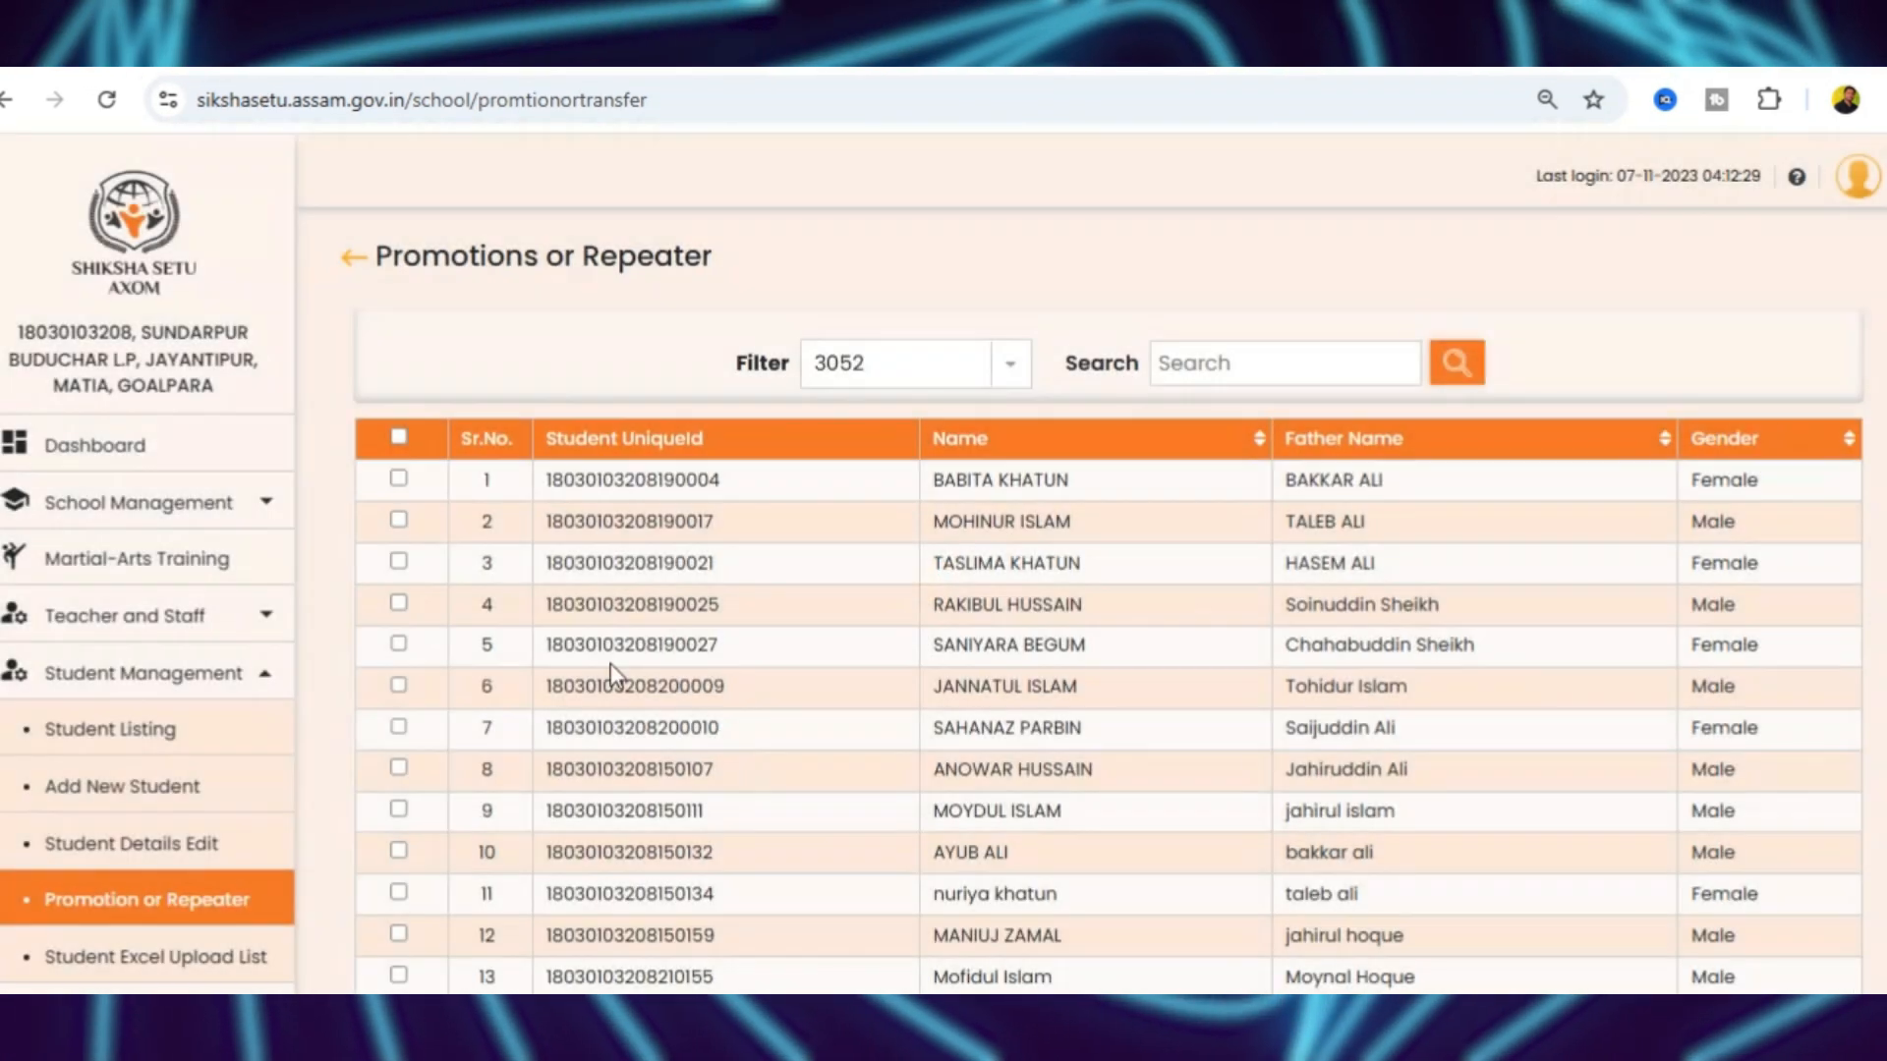
scroll(821, 730, "down", 1)
scroll(527, 653, "up", 1)
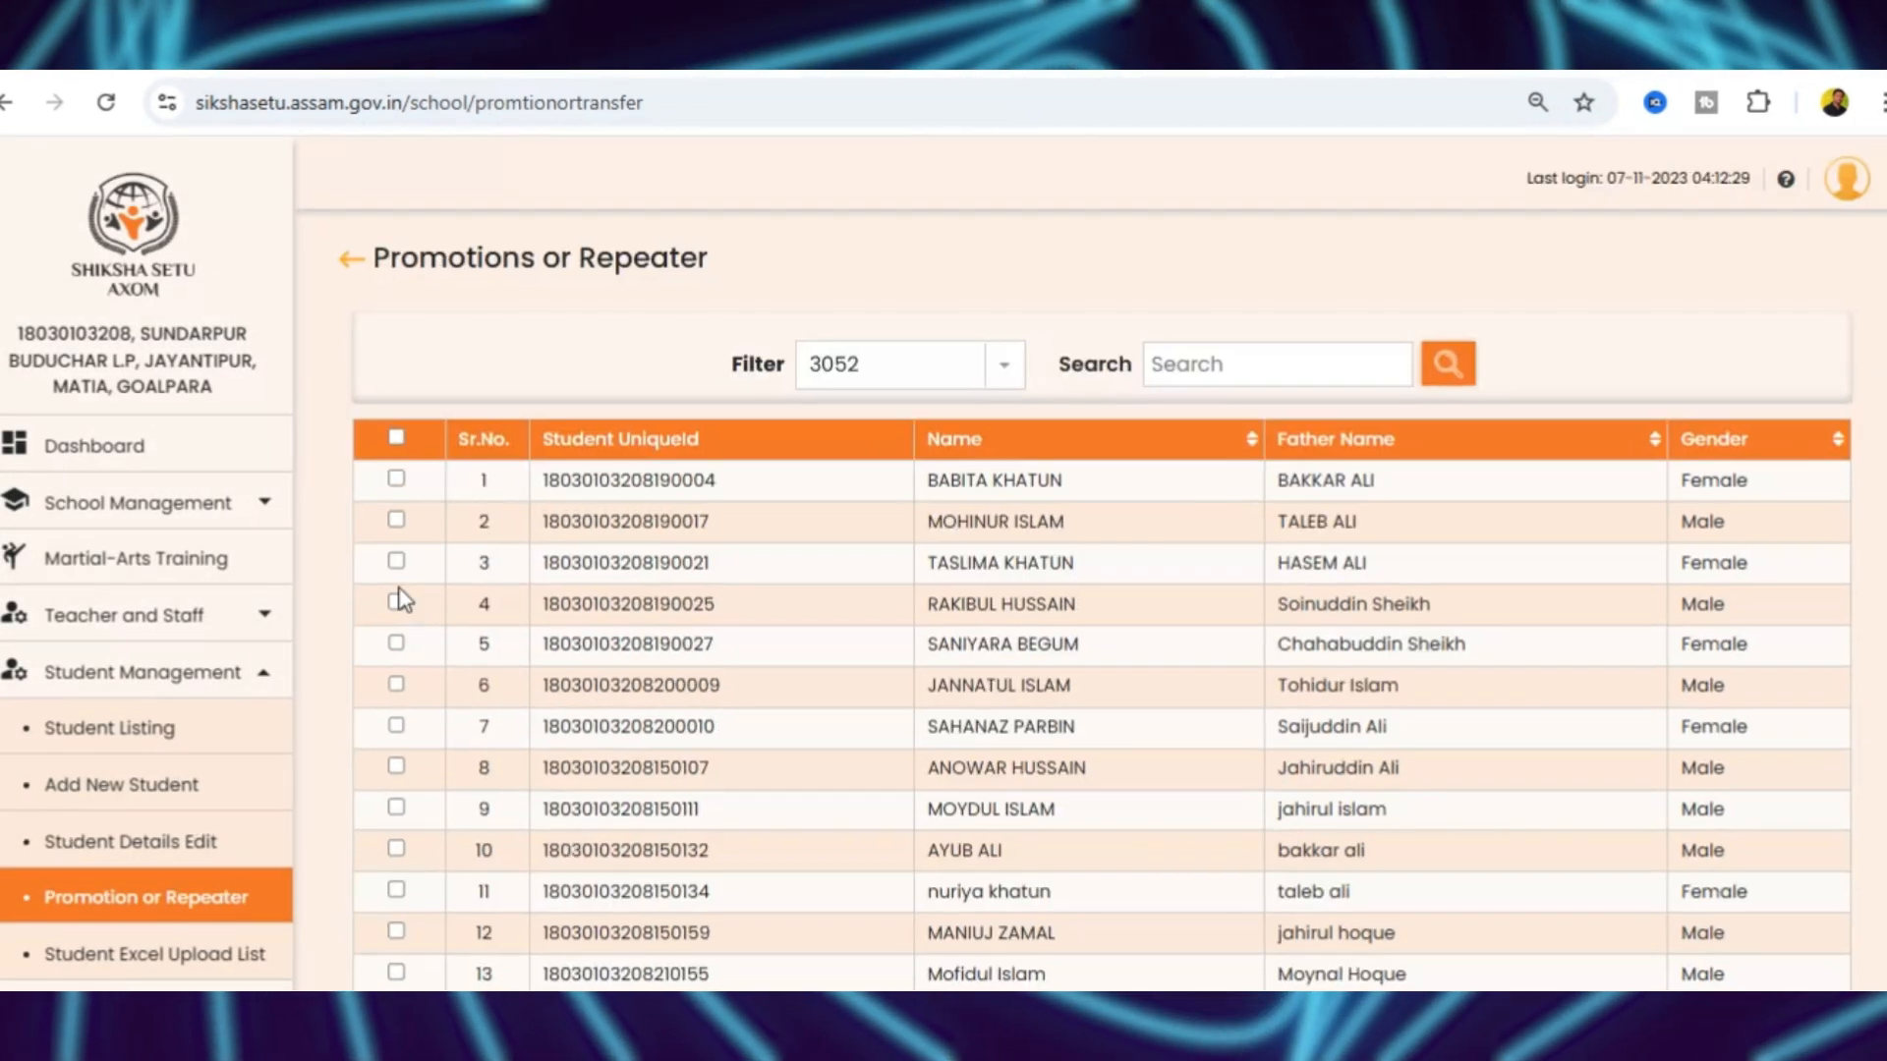
left_click(396, 438)
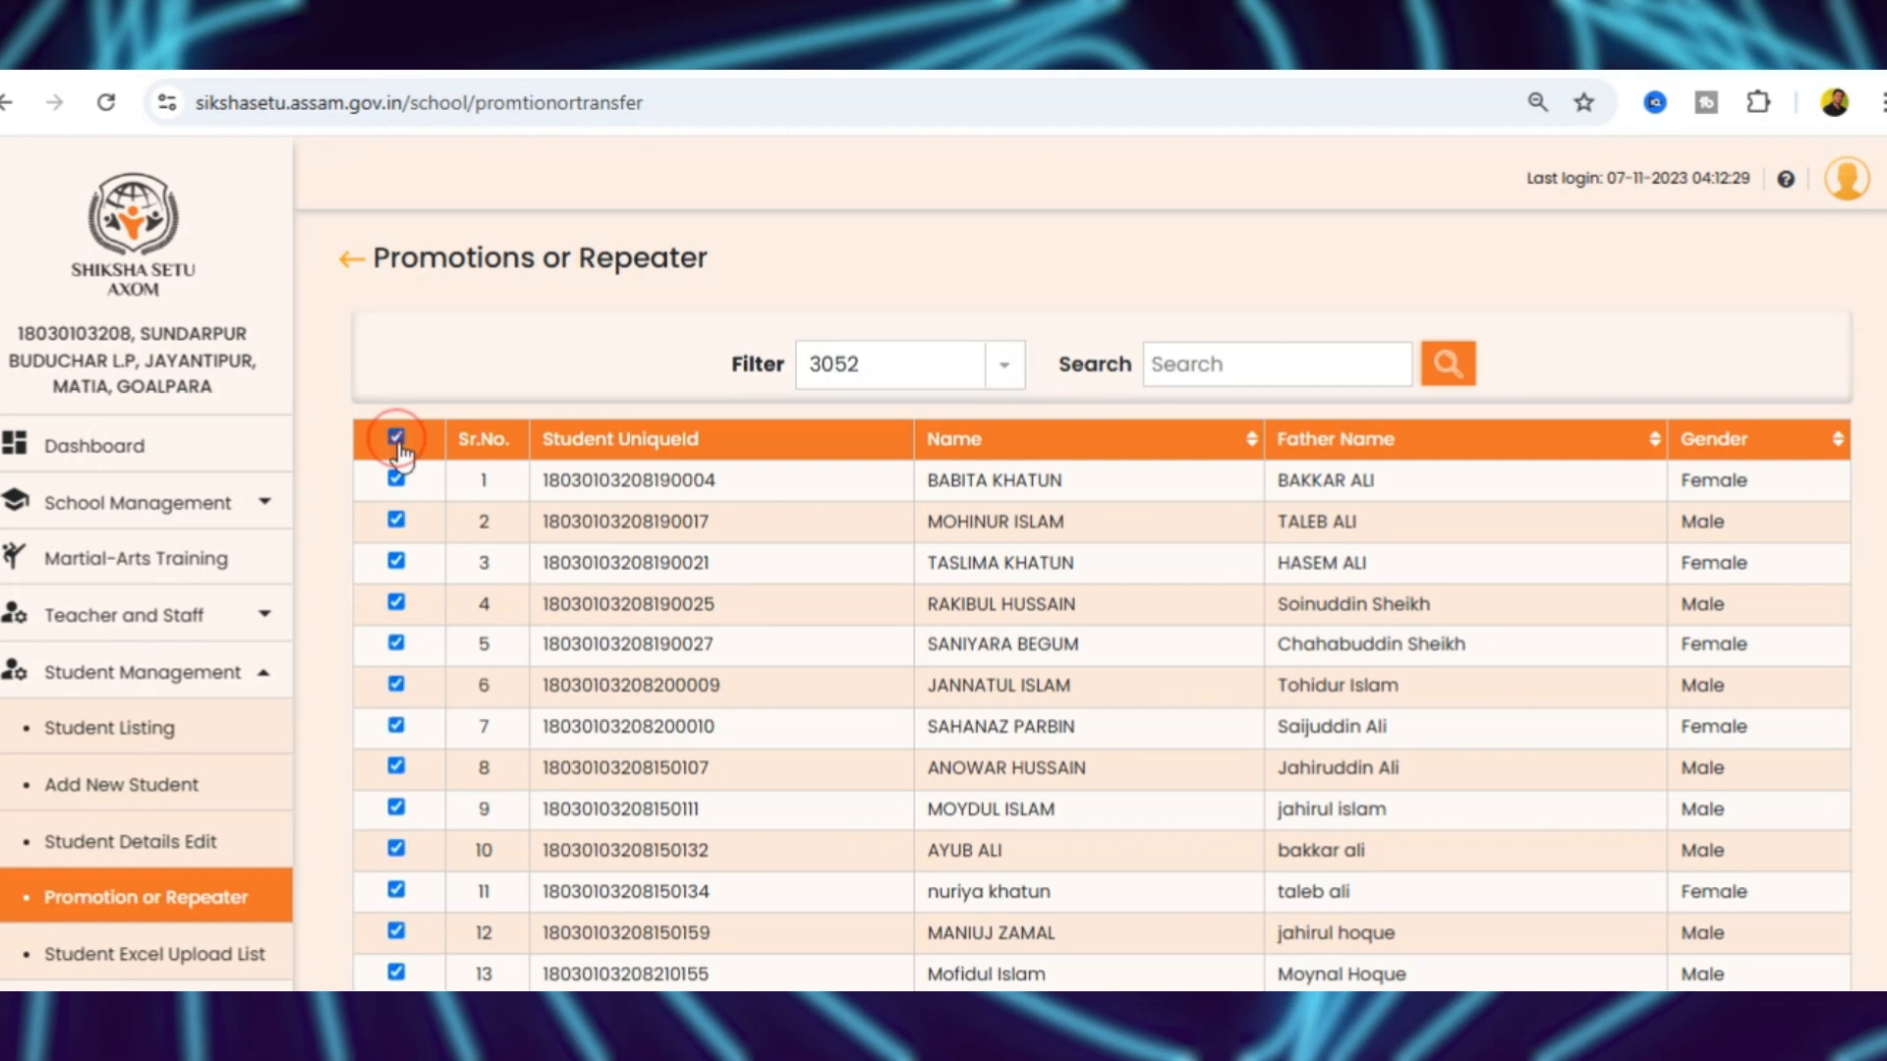
Exclude the students in rows 8 and 9 from the selection, and include both again
left_click(396, 809)
left_click(396, 768)
scroll(395, 699, "down", 3)
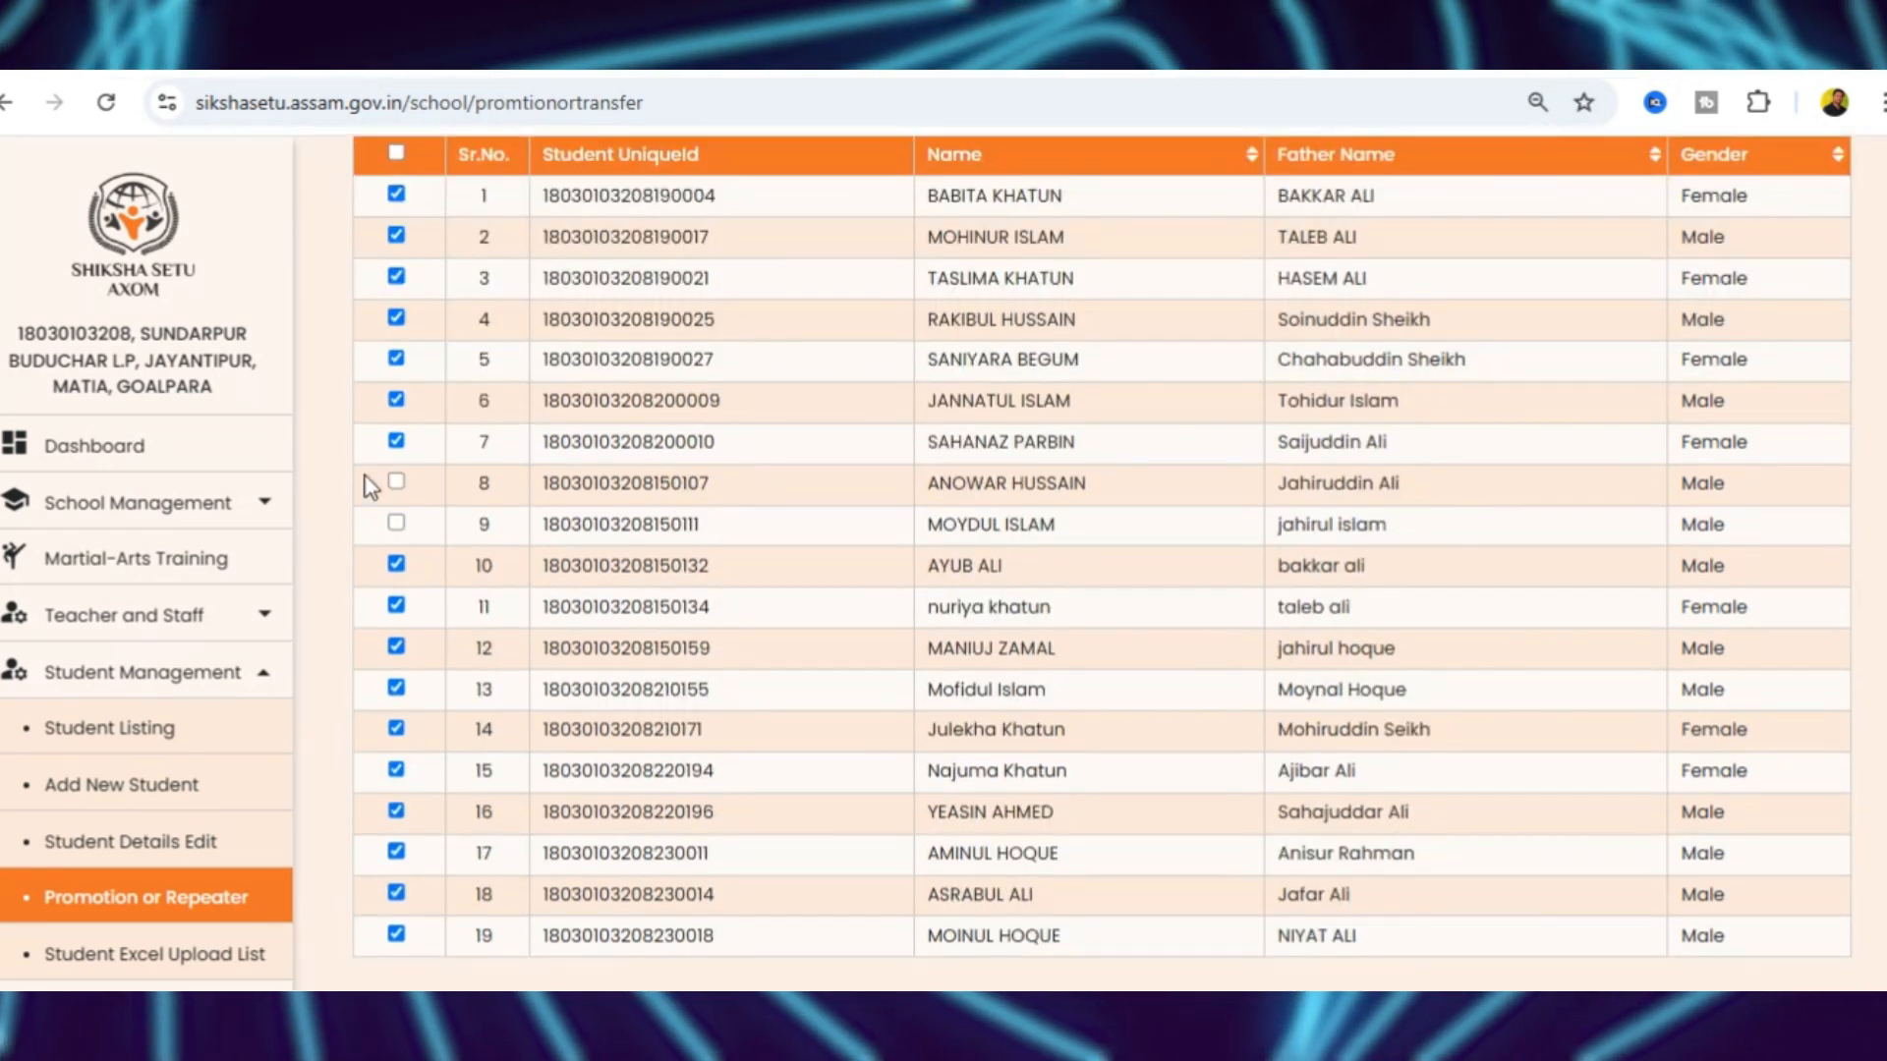
left_click(396, 484)
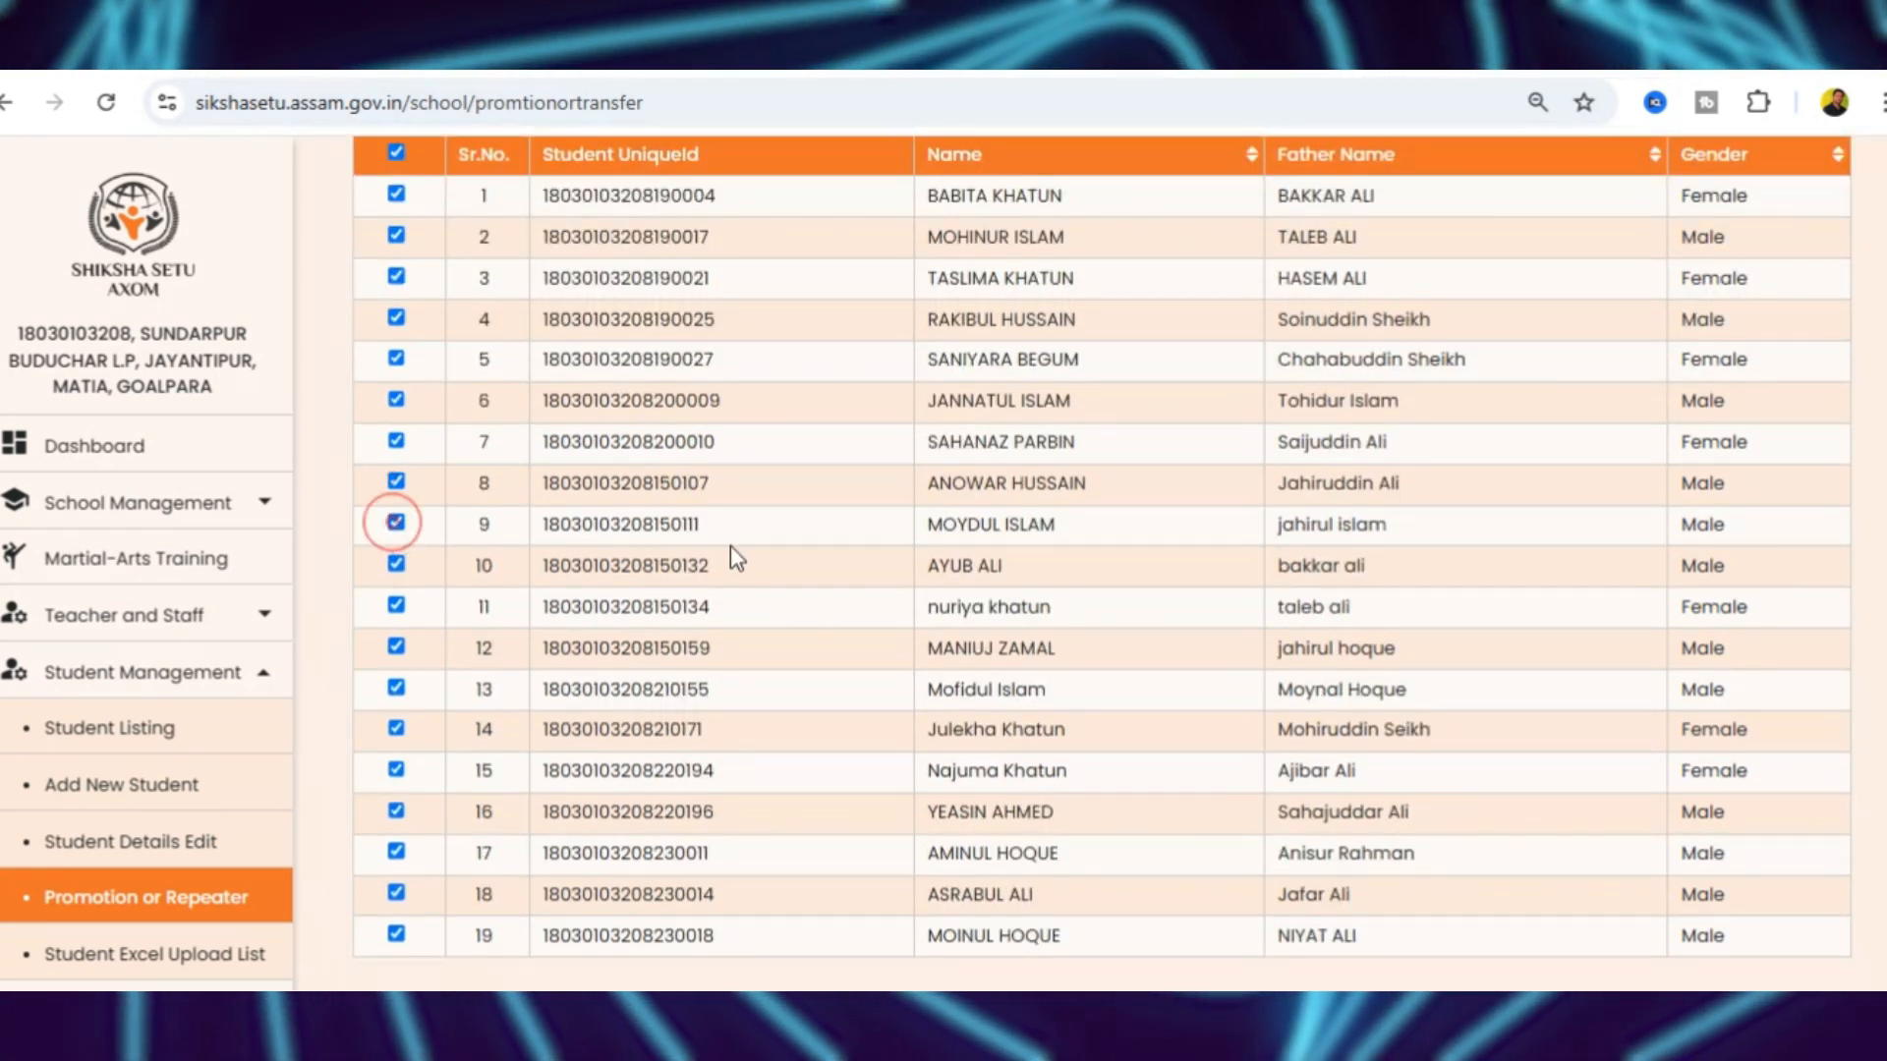
Promote the selected Class-IV students to Class-V Section A, and return to a refreshed class overview
scroll(729, 545, "down", 2)
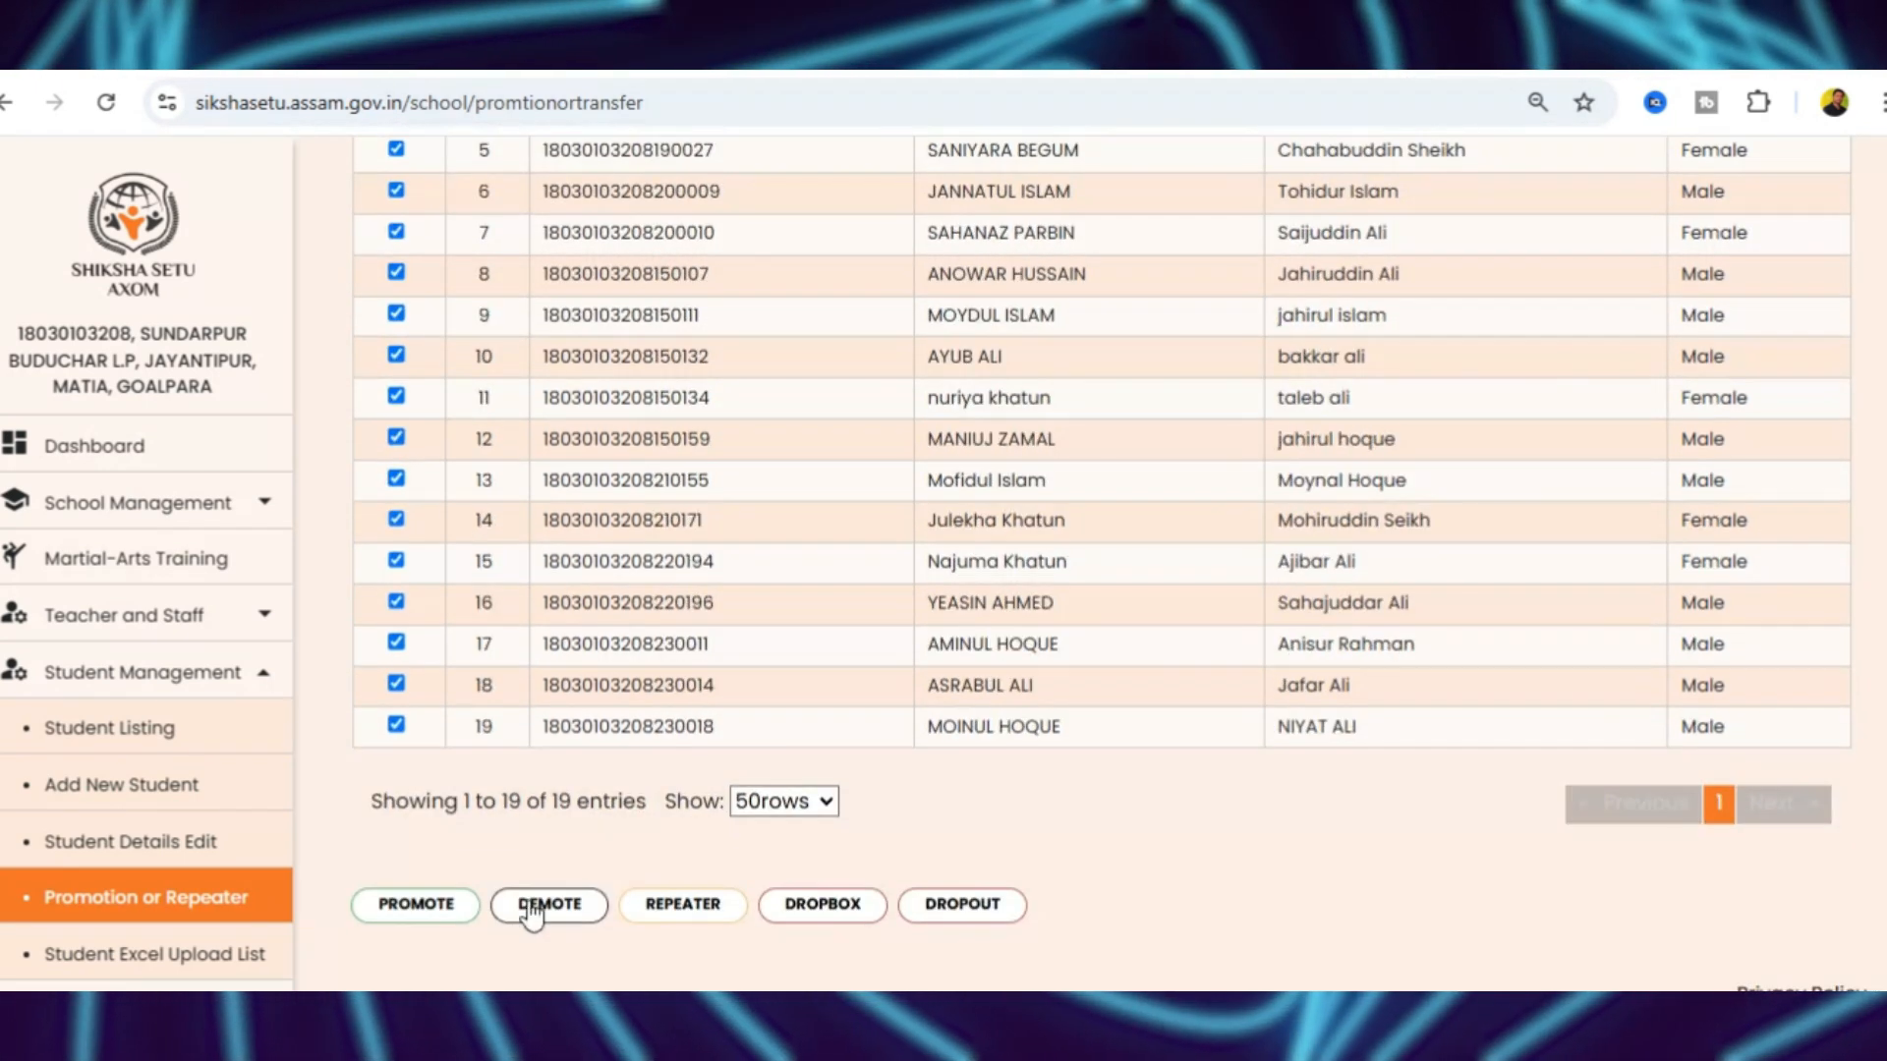
left_click(421, 906)
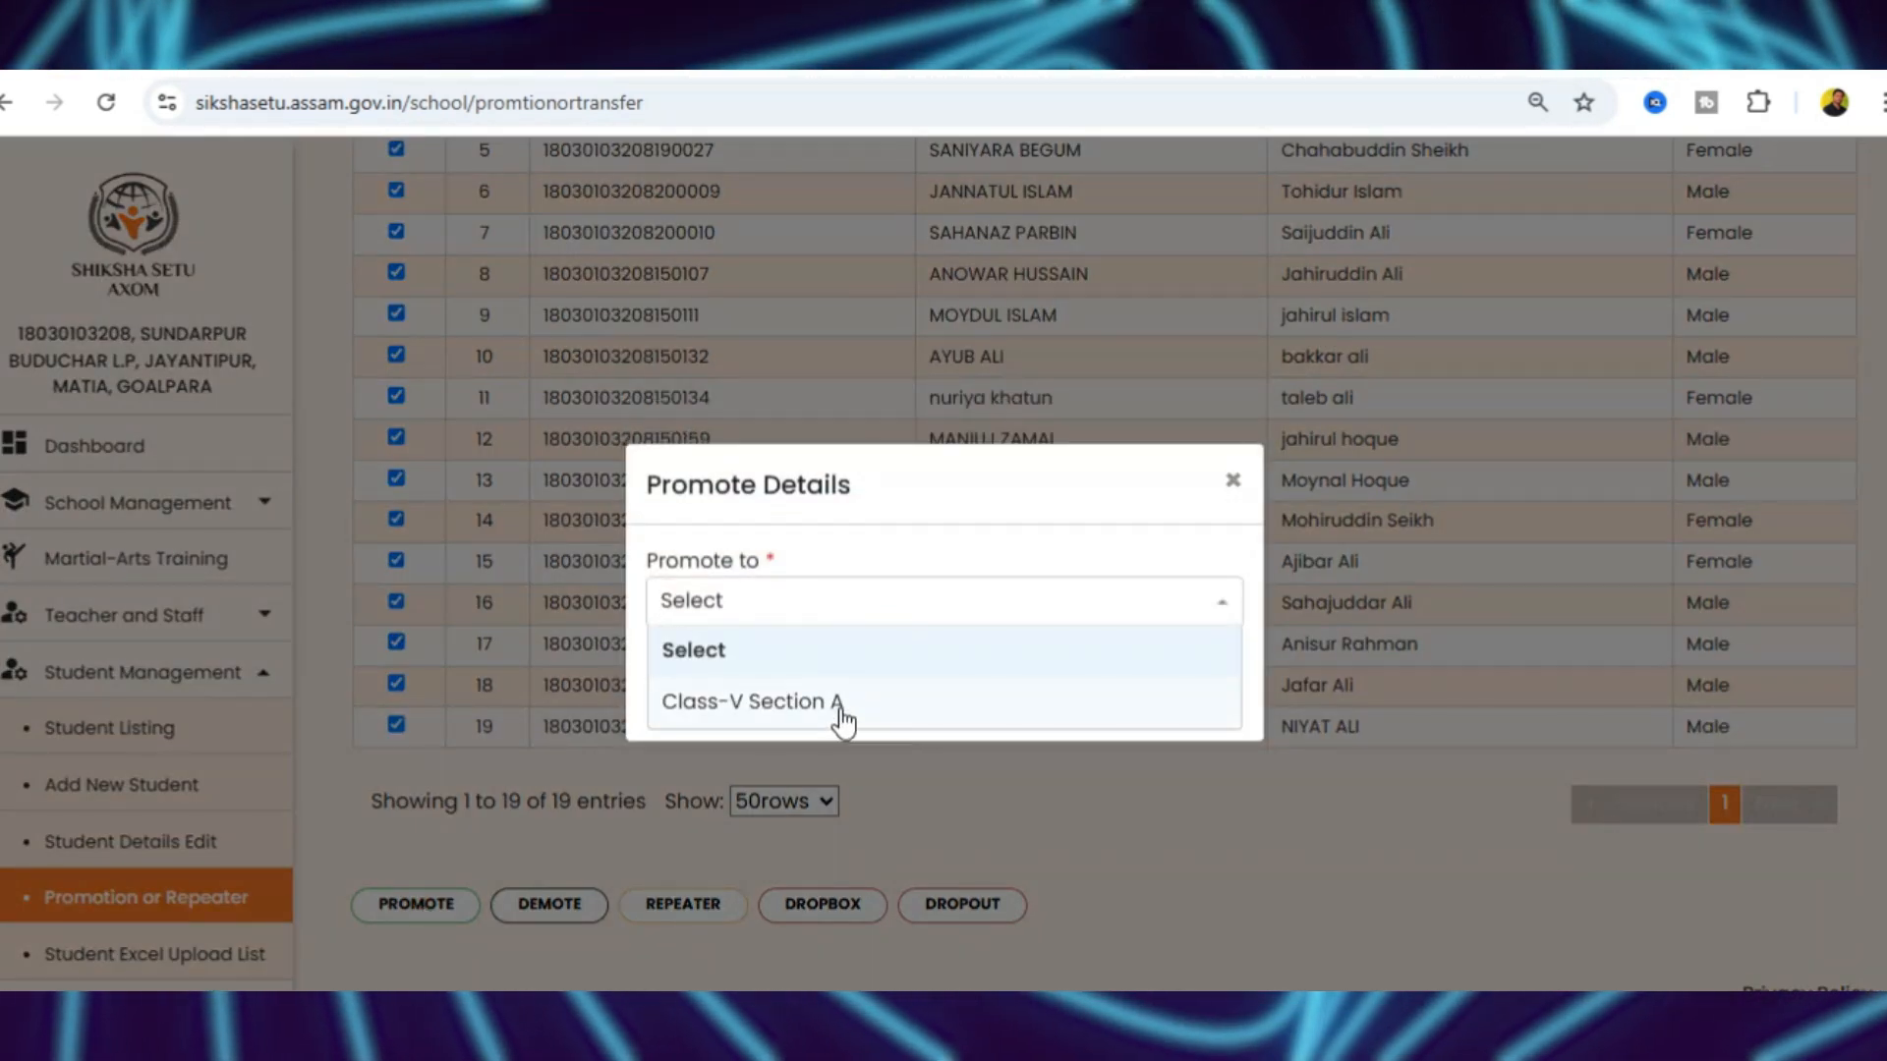
left_click(843, 702)
left_click(1006, 670)
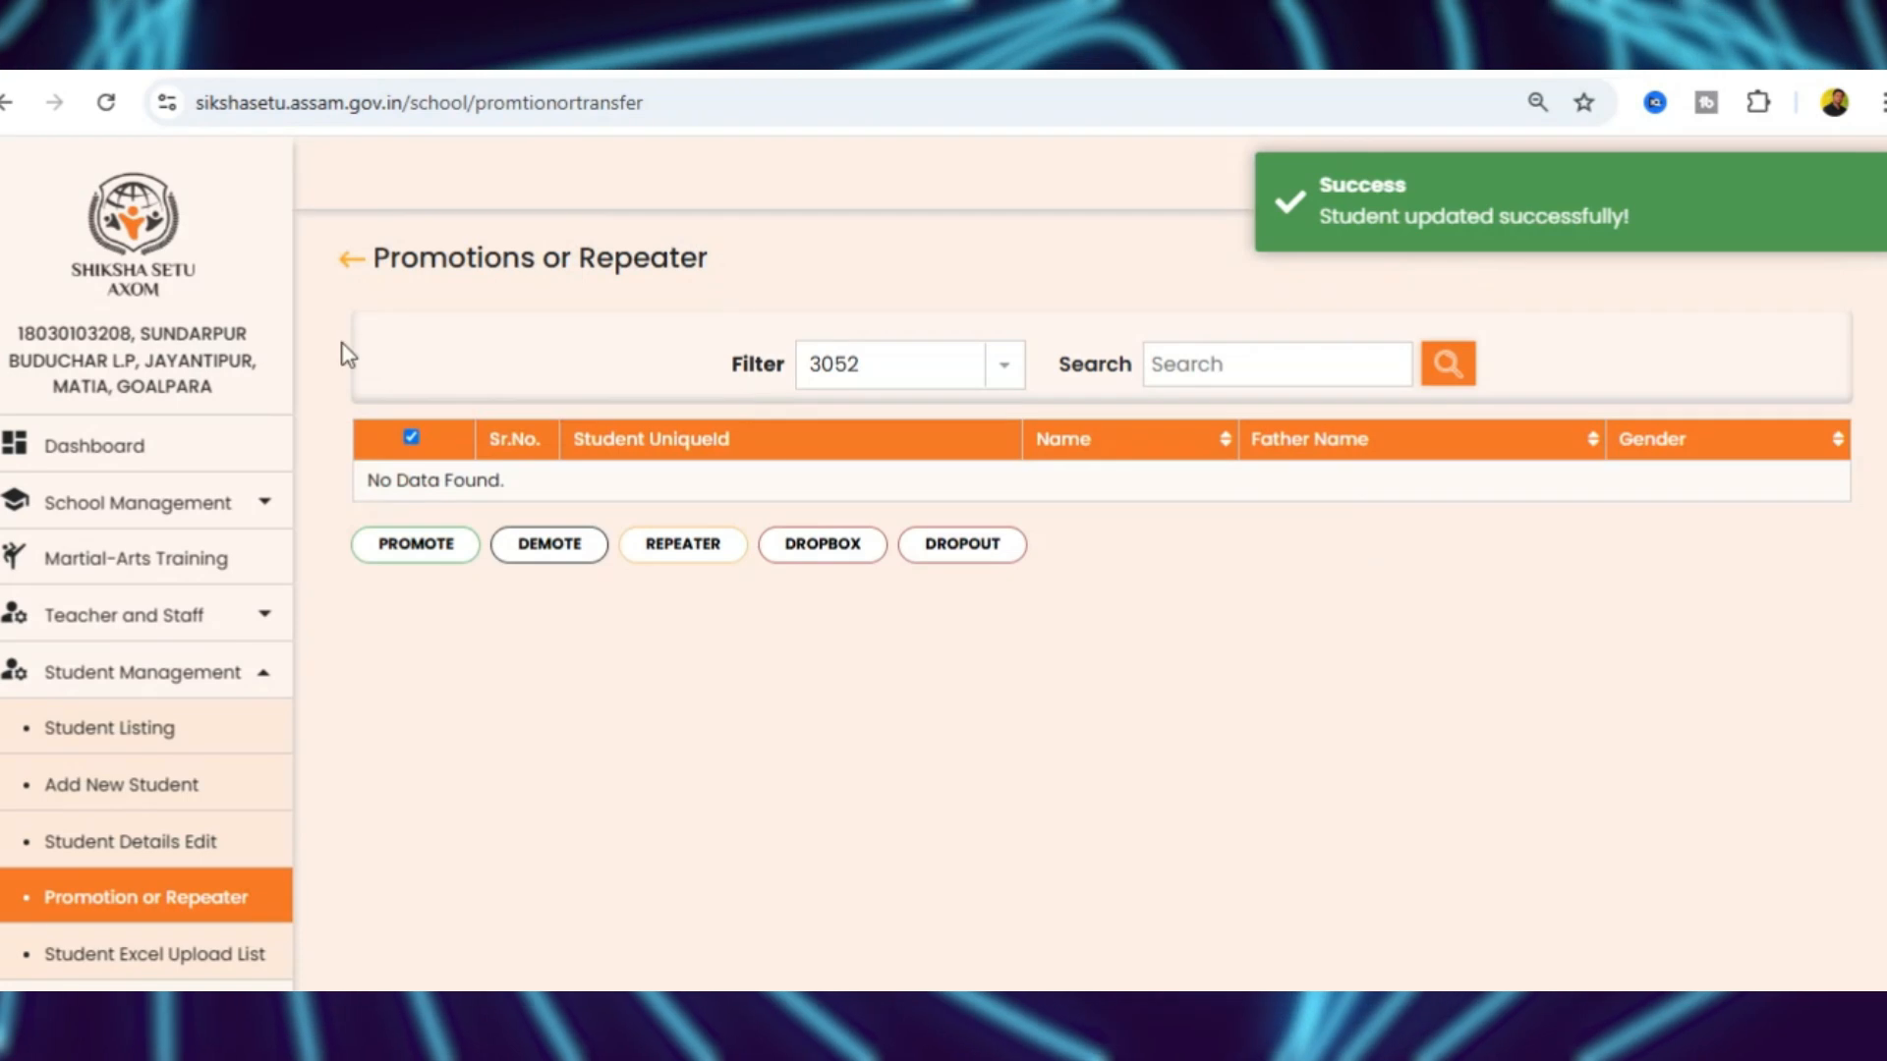
left_click(356, 261)
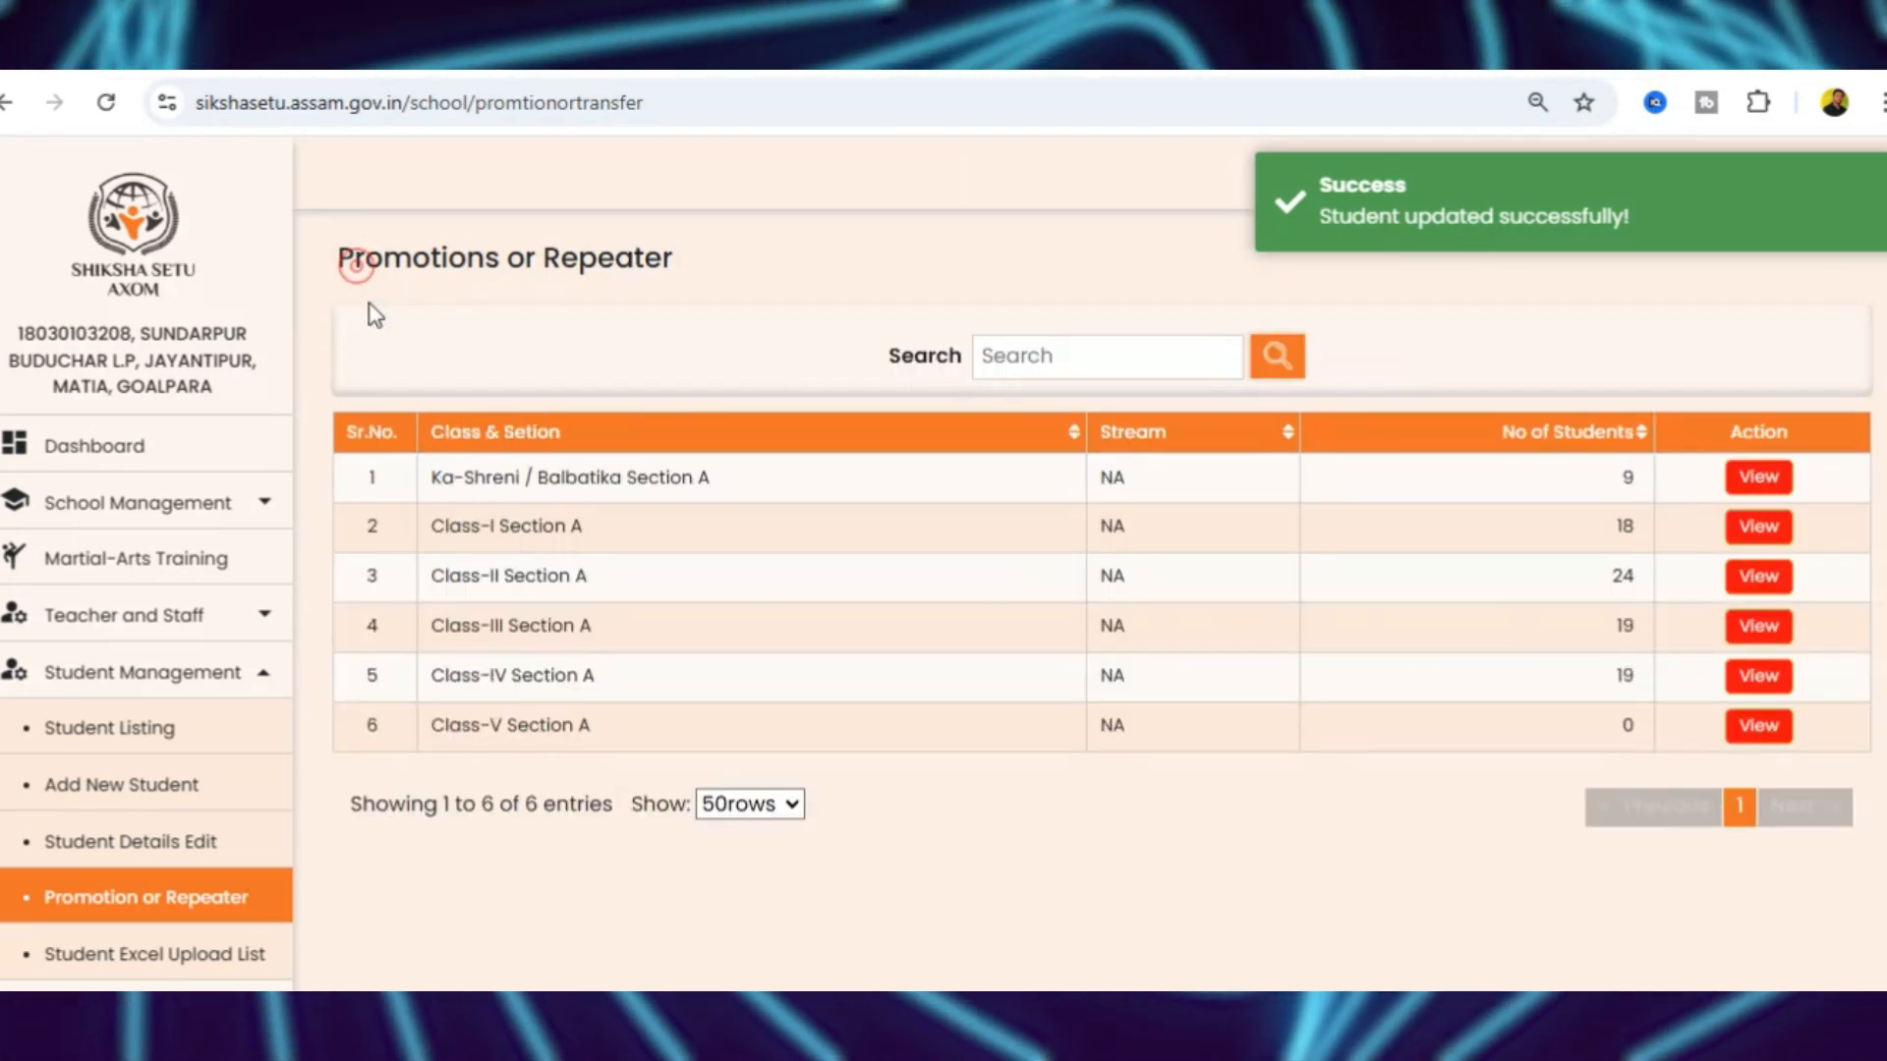
left_click(106, 102)
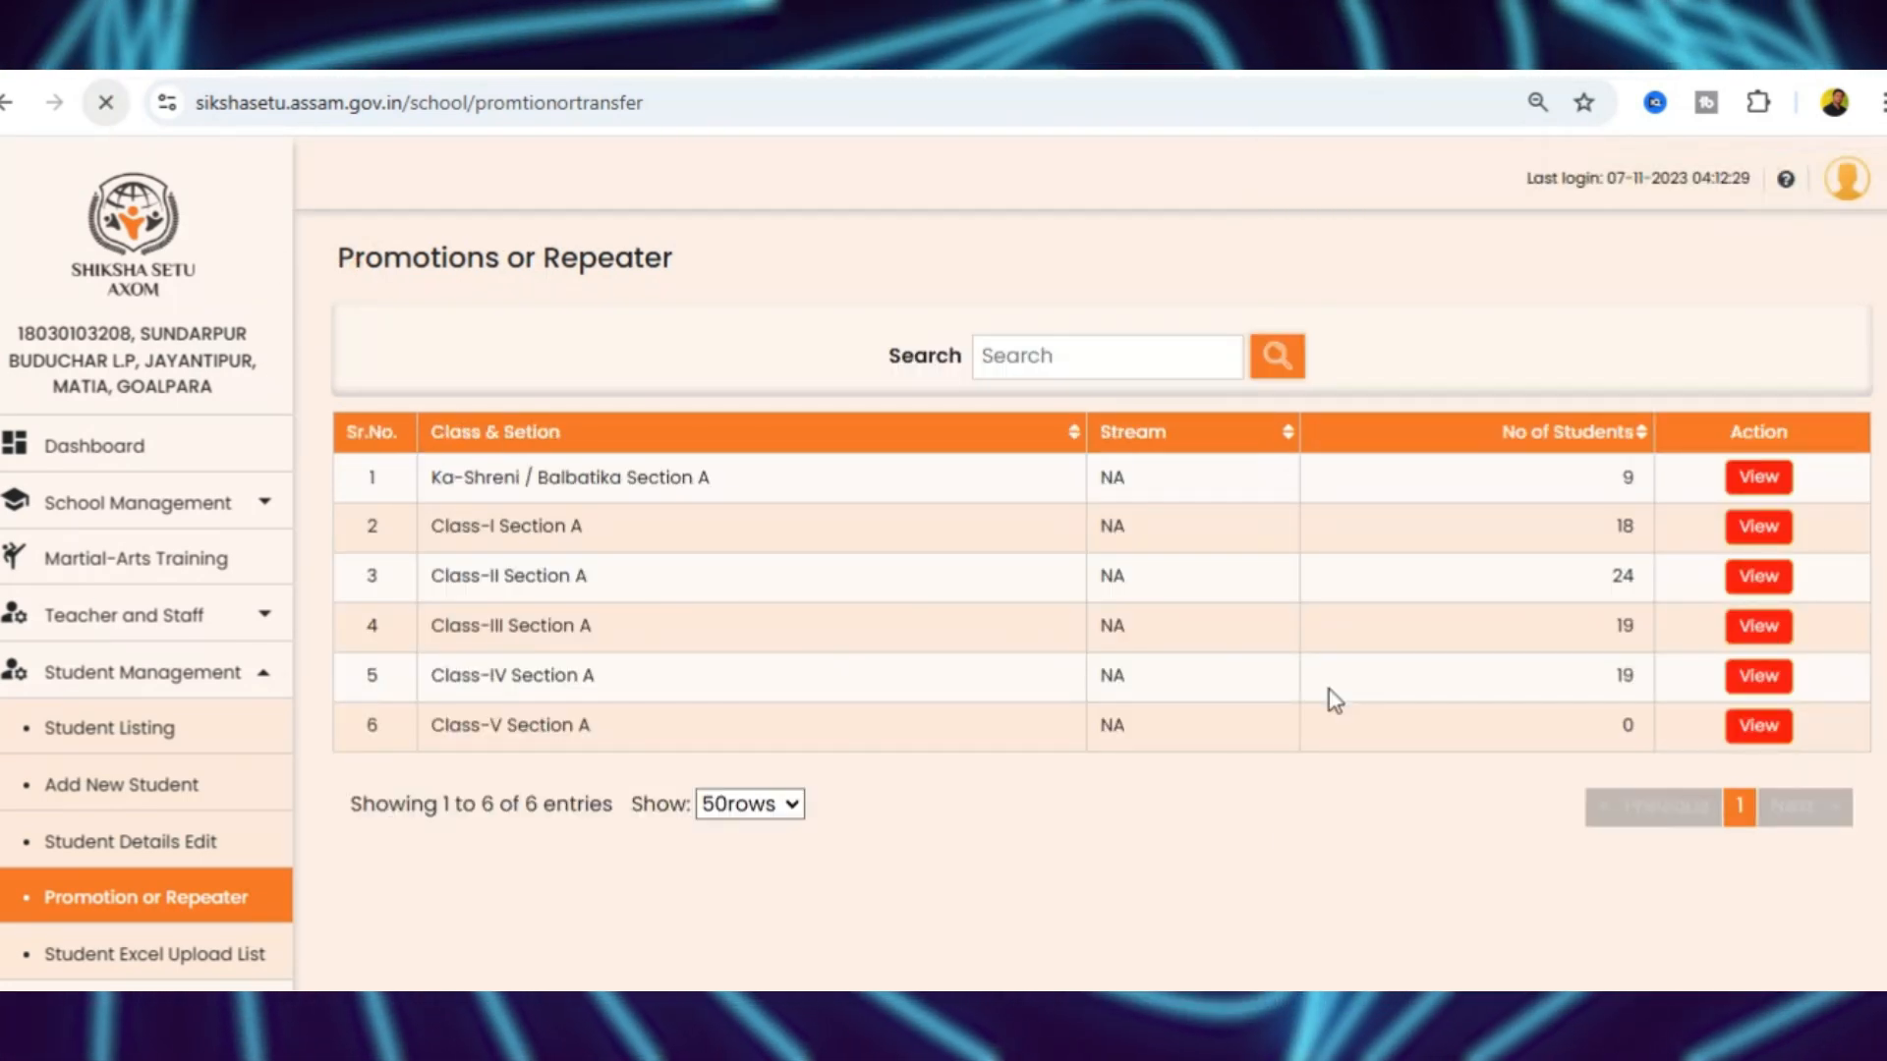